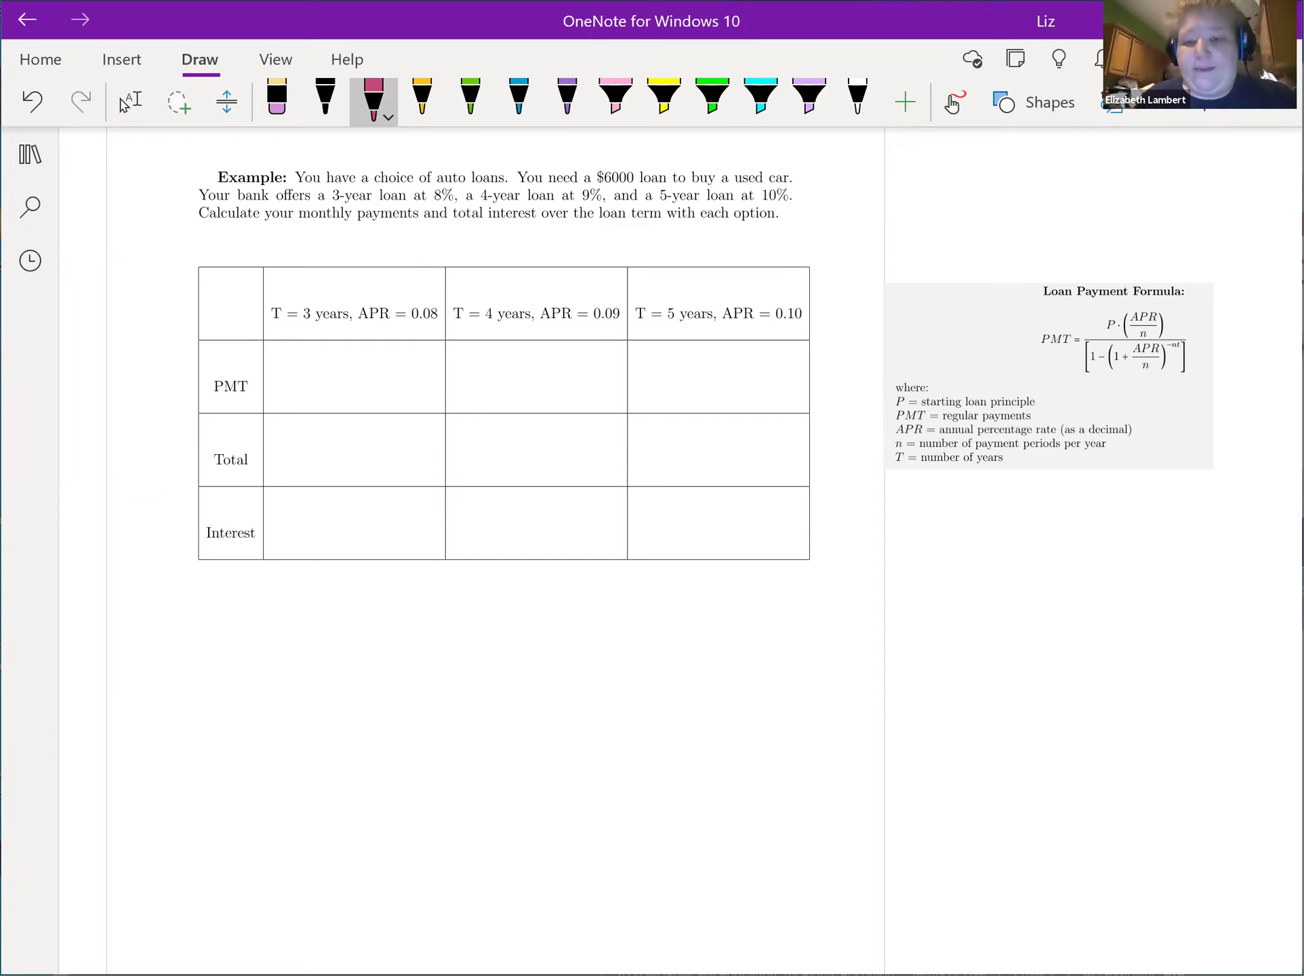
# Switch from the red pen to the Type/Select tool so text can be typed.
pyautogui.click(129, 100)
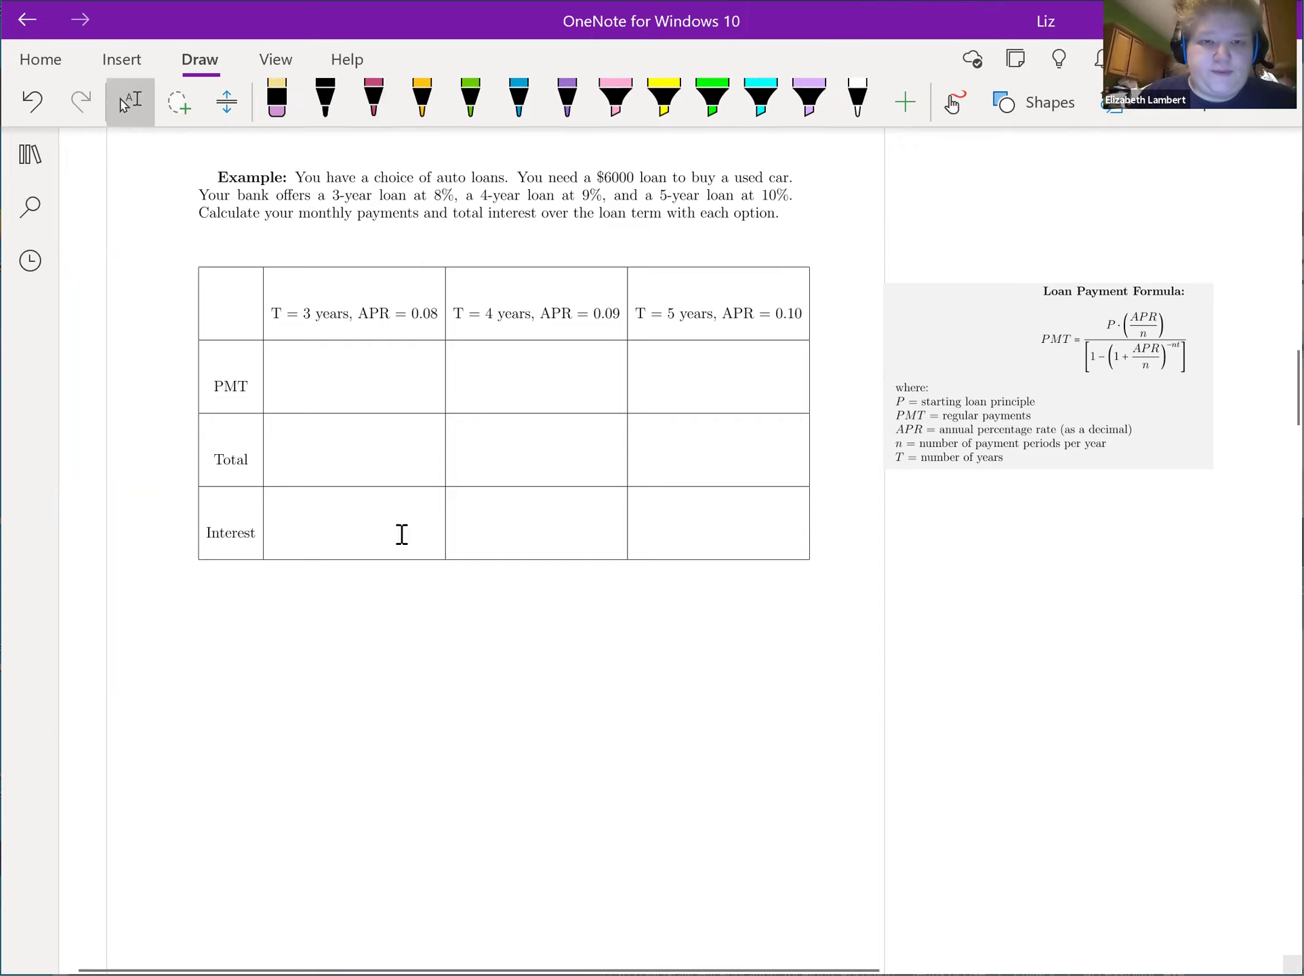
# Below the table, enter 6000*(.08/12)/(1-(1+.08/12)^(-12*3)) =, giving 188.0182.
pyautogui.click(188, 634)
pyautogui.write('6000')
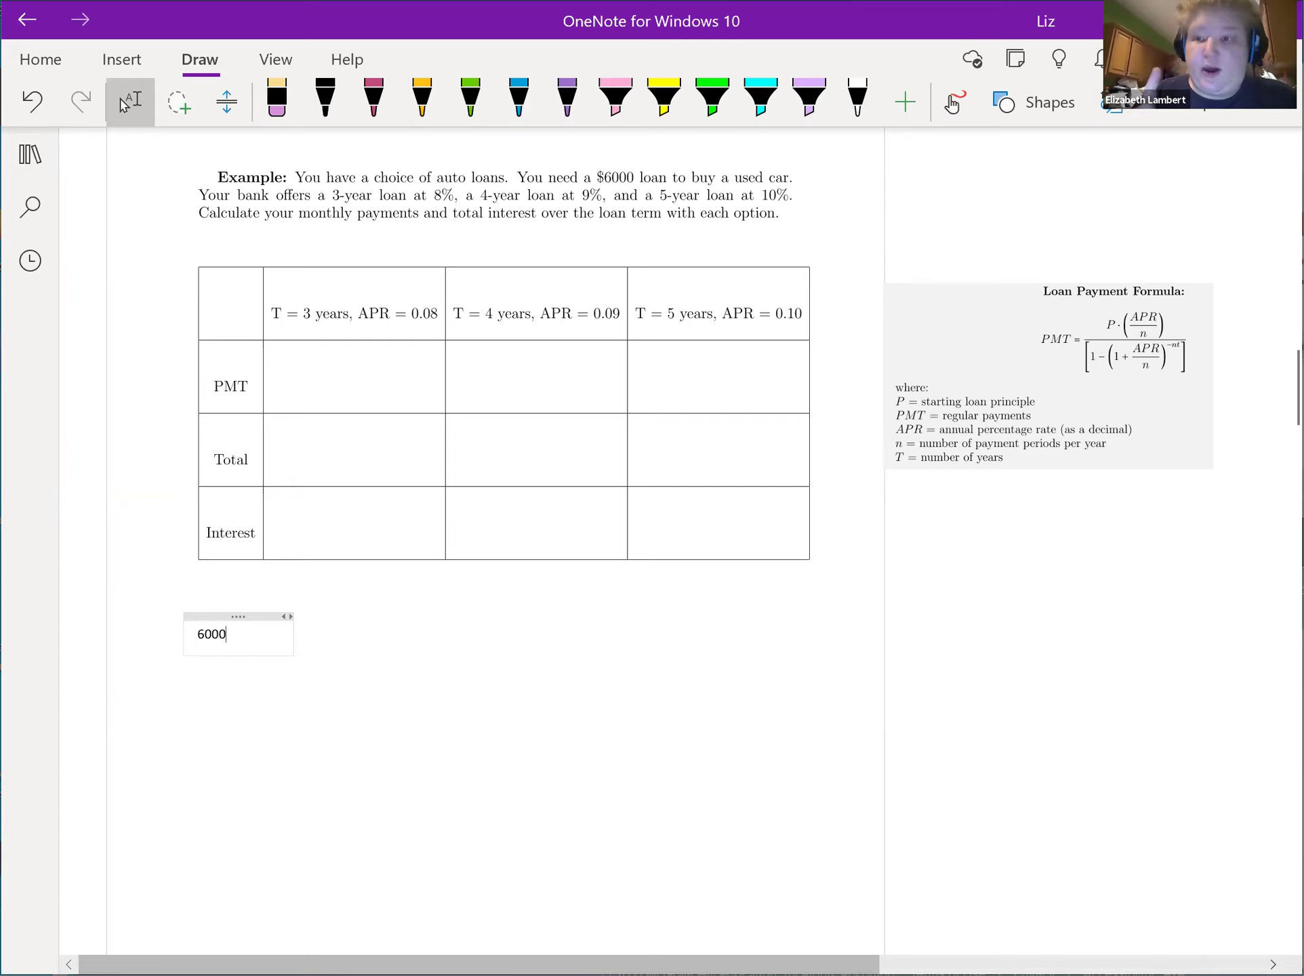
pyautogui.write('*(')
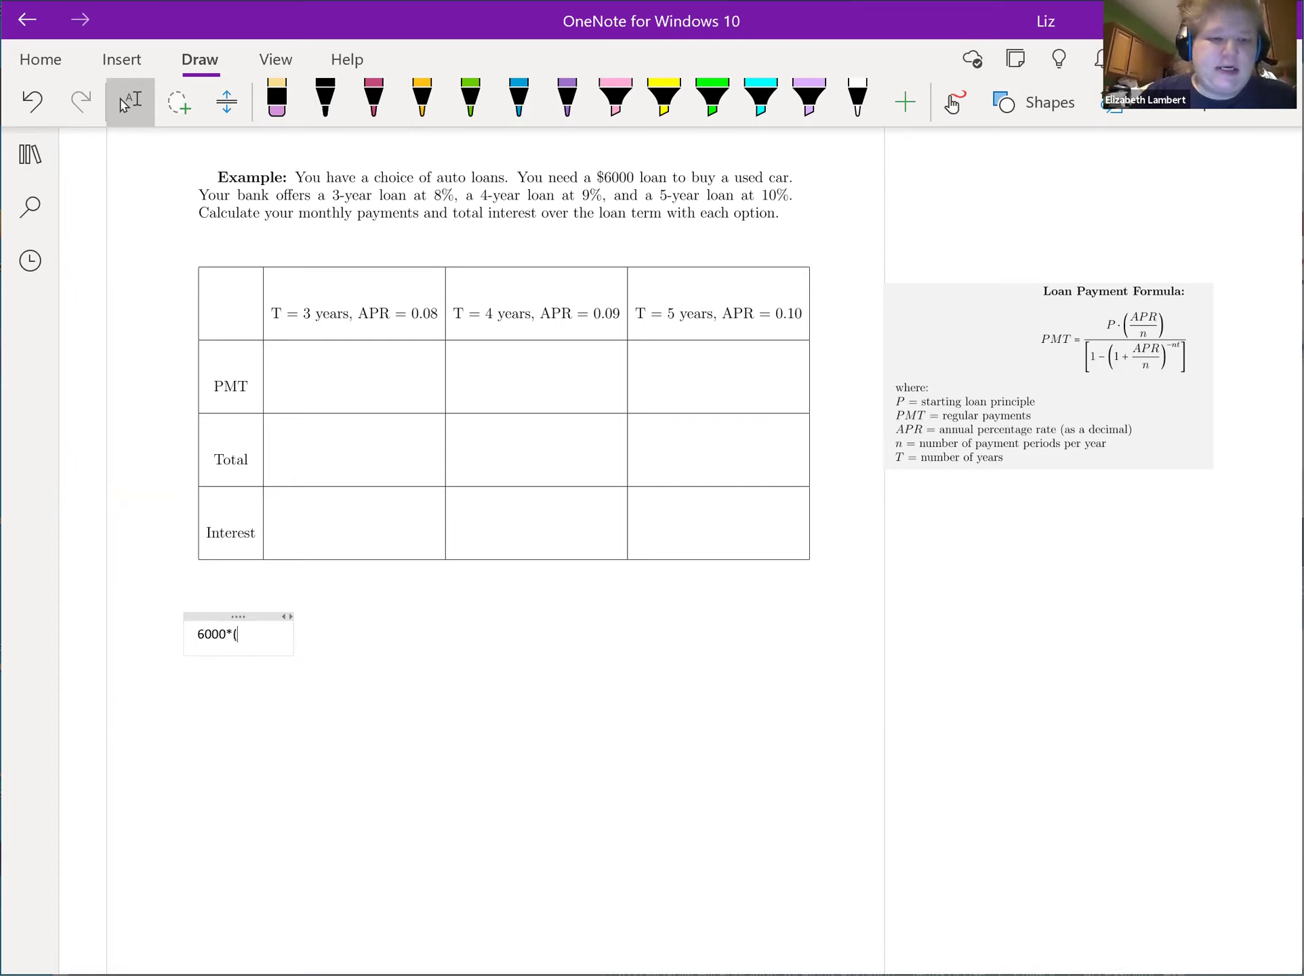
pyautogui.write('.08')
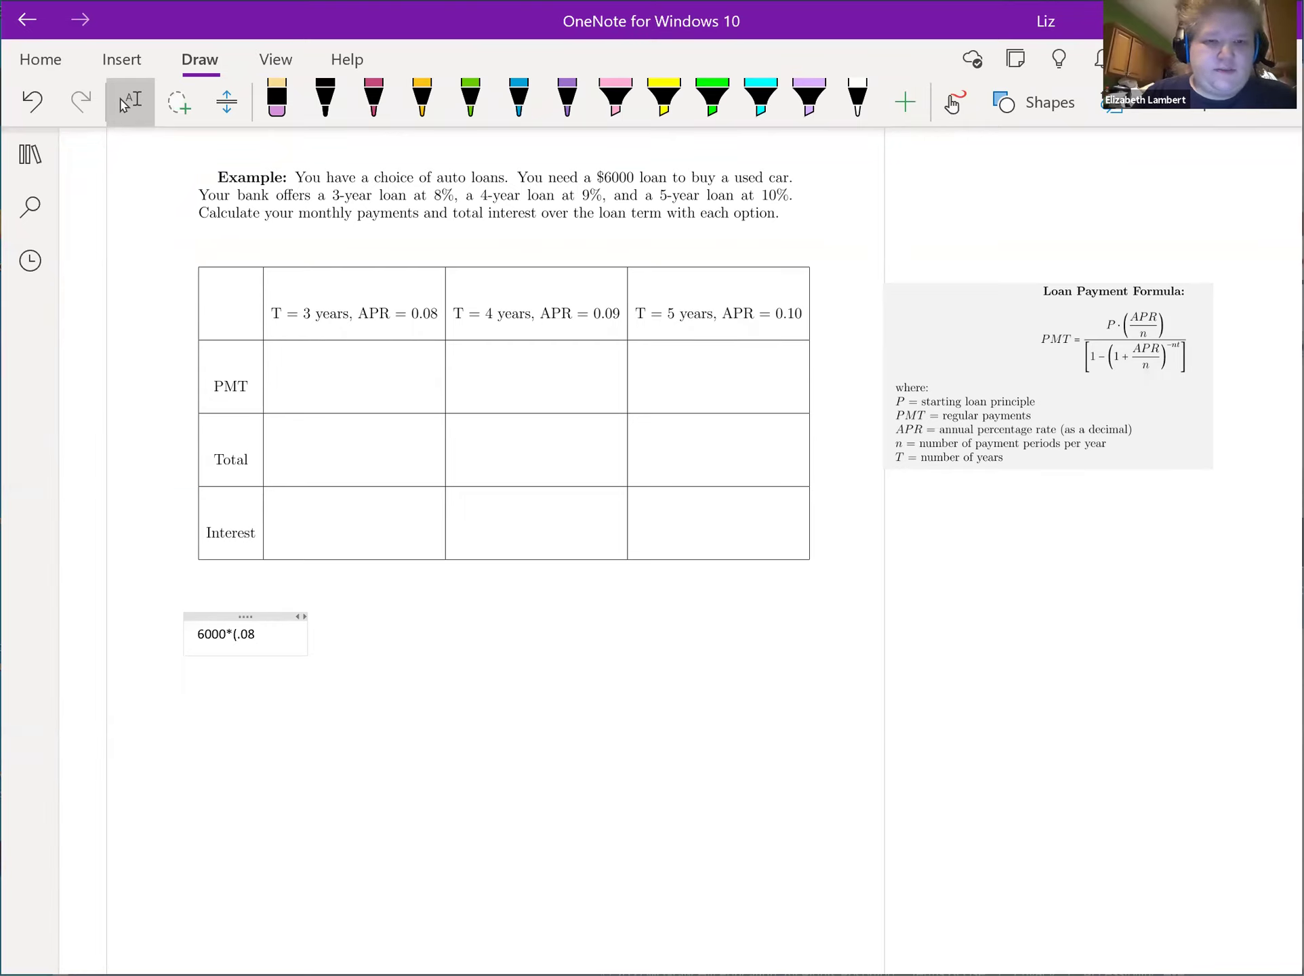
pyautogui.write('/12)')
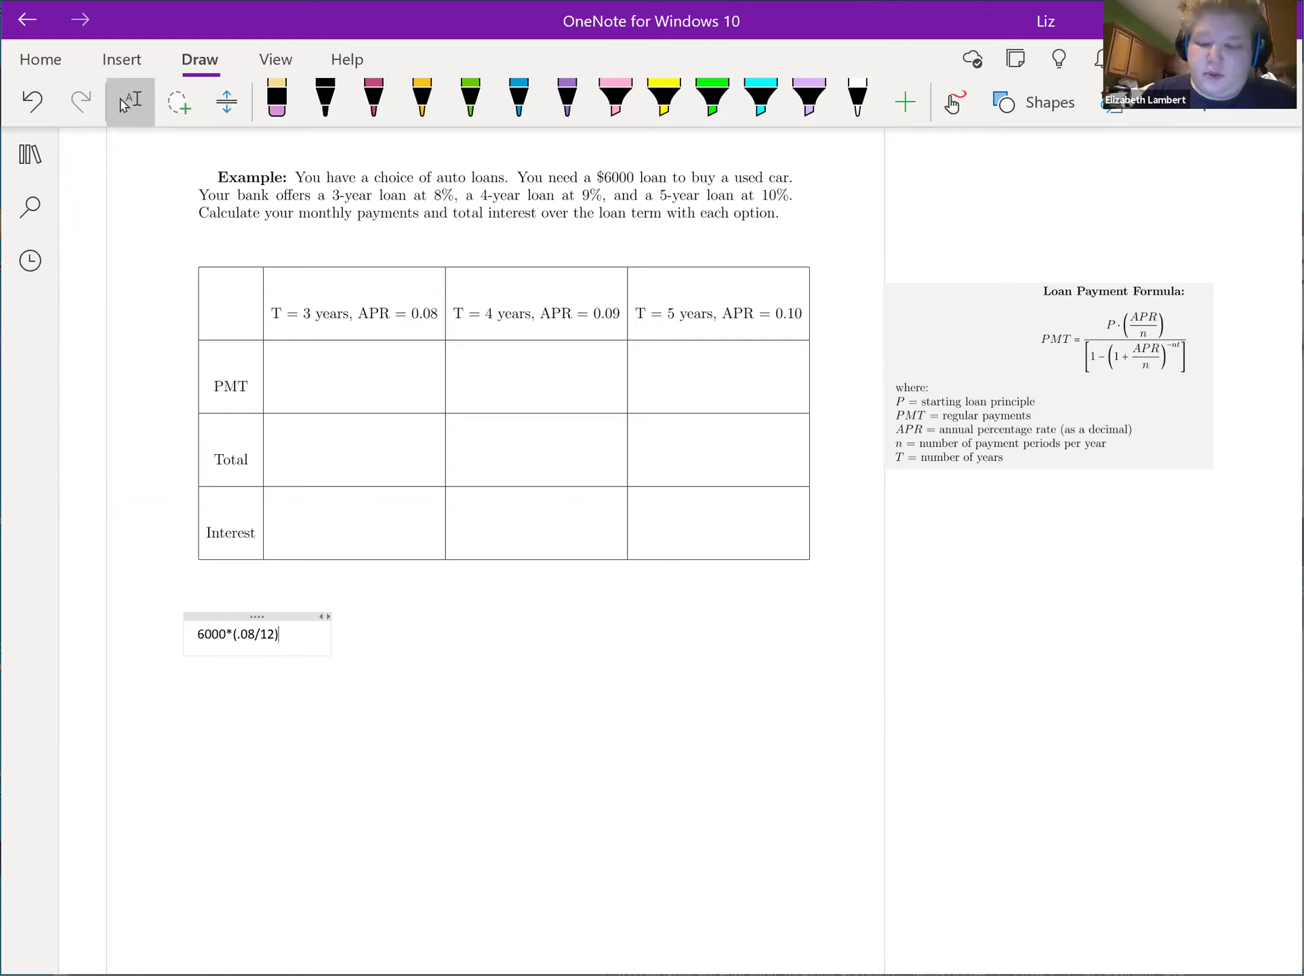
pyautogui.write('/')
pyautogui.write('(1-')
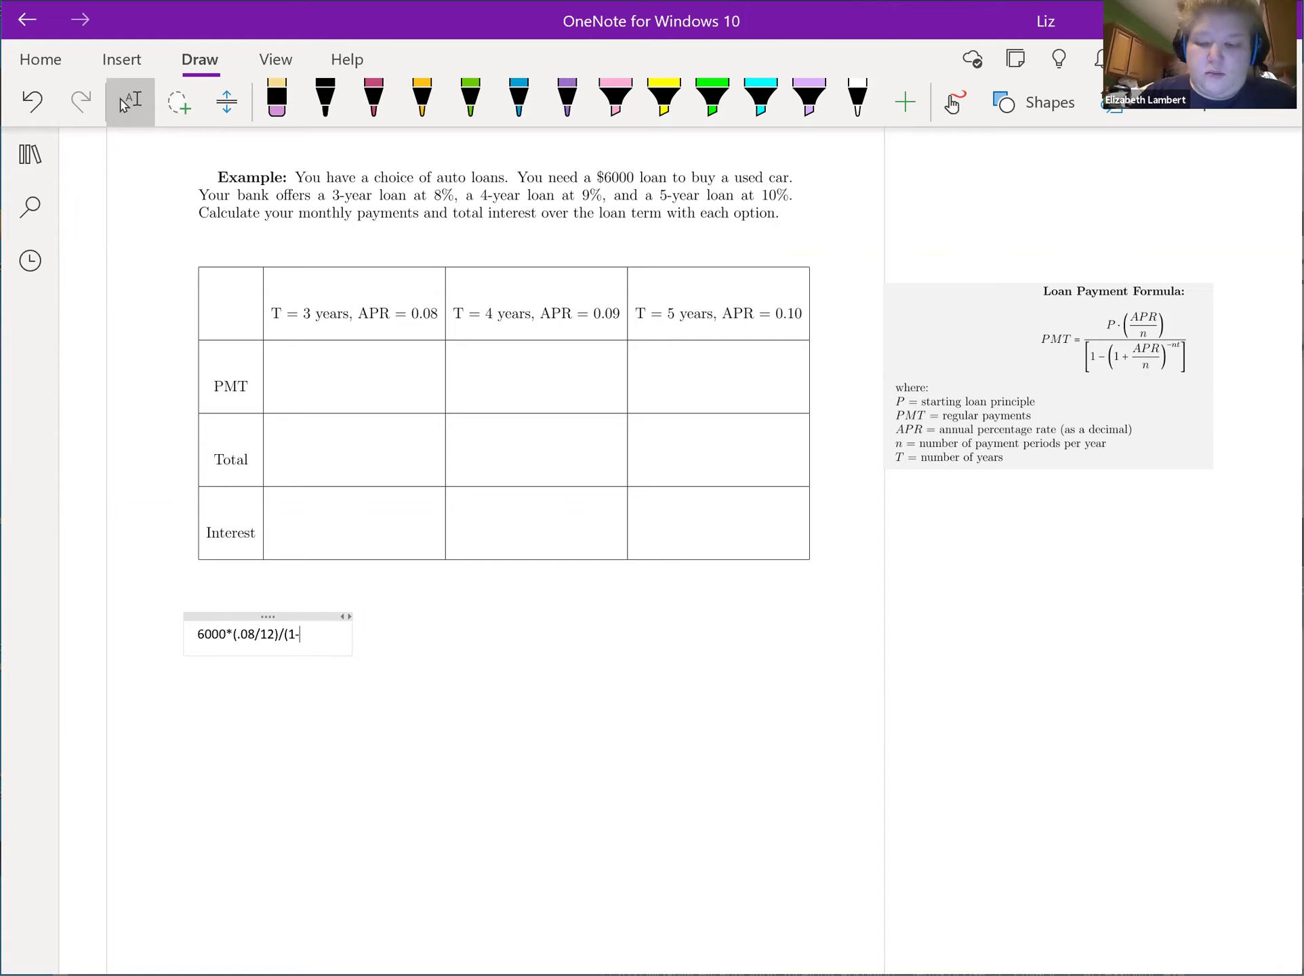
pyautogui.write('(1+')
pyautogui.write('.08/1')
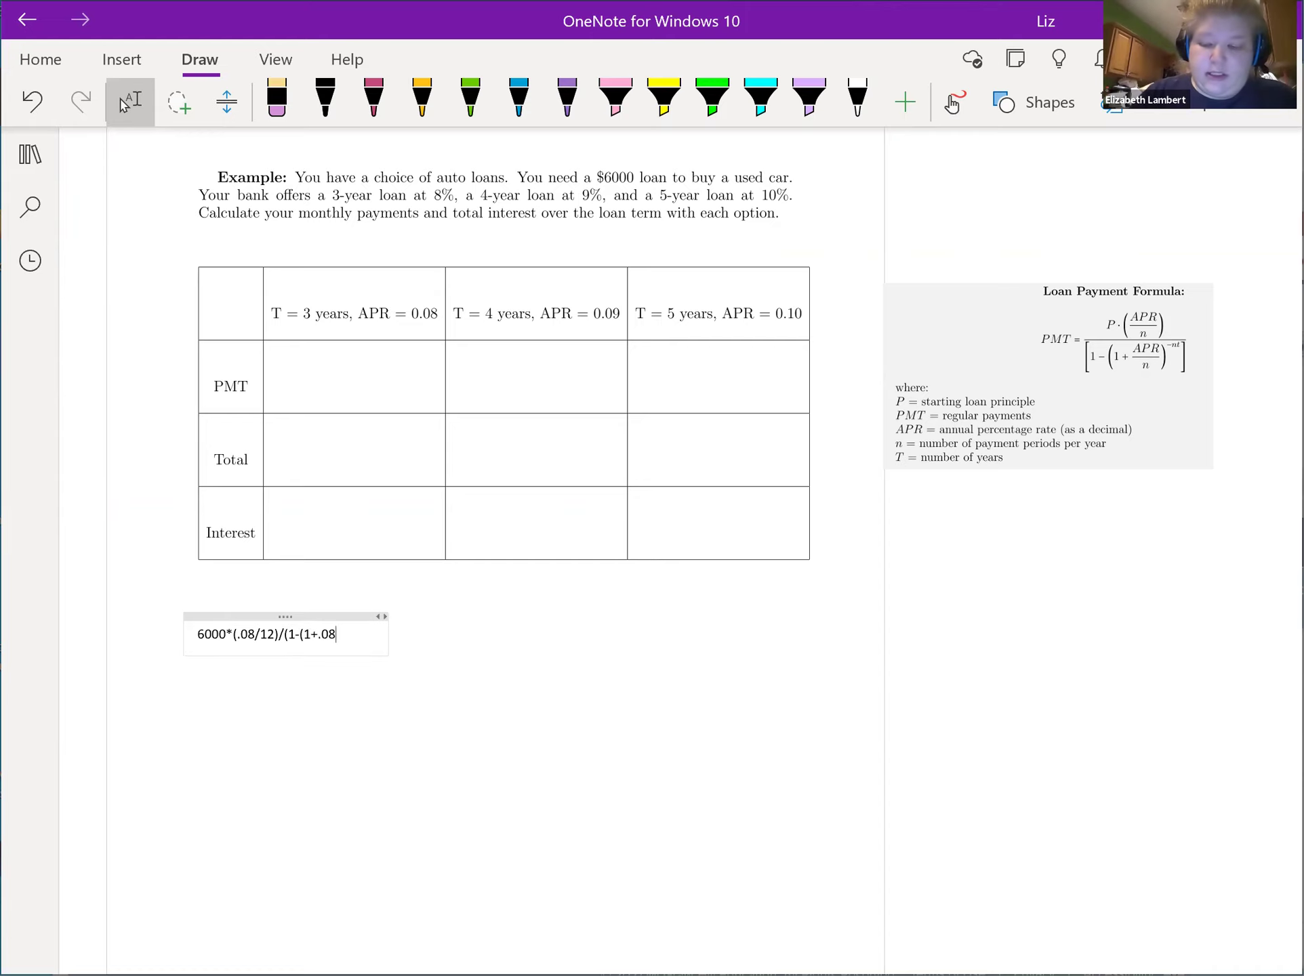
pyautogui.write('2')
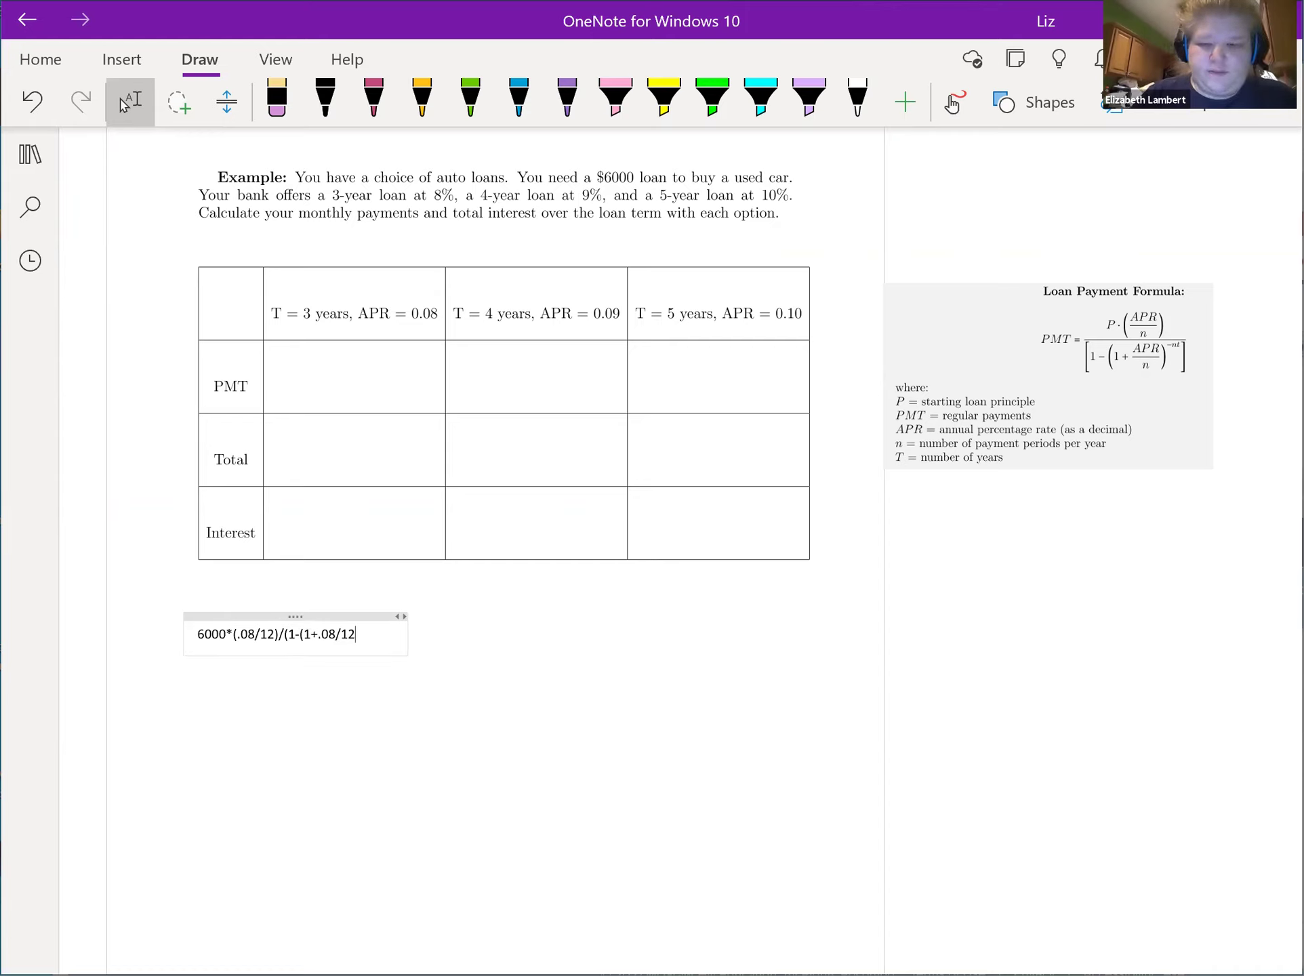
pyautogui.write(')')
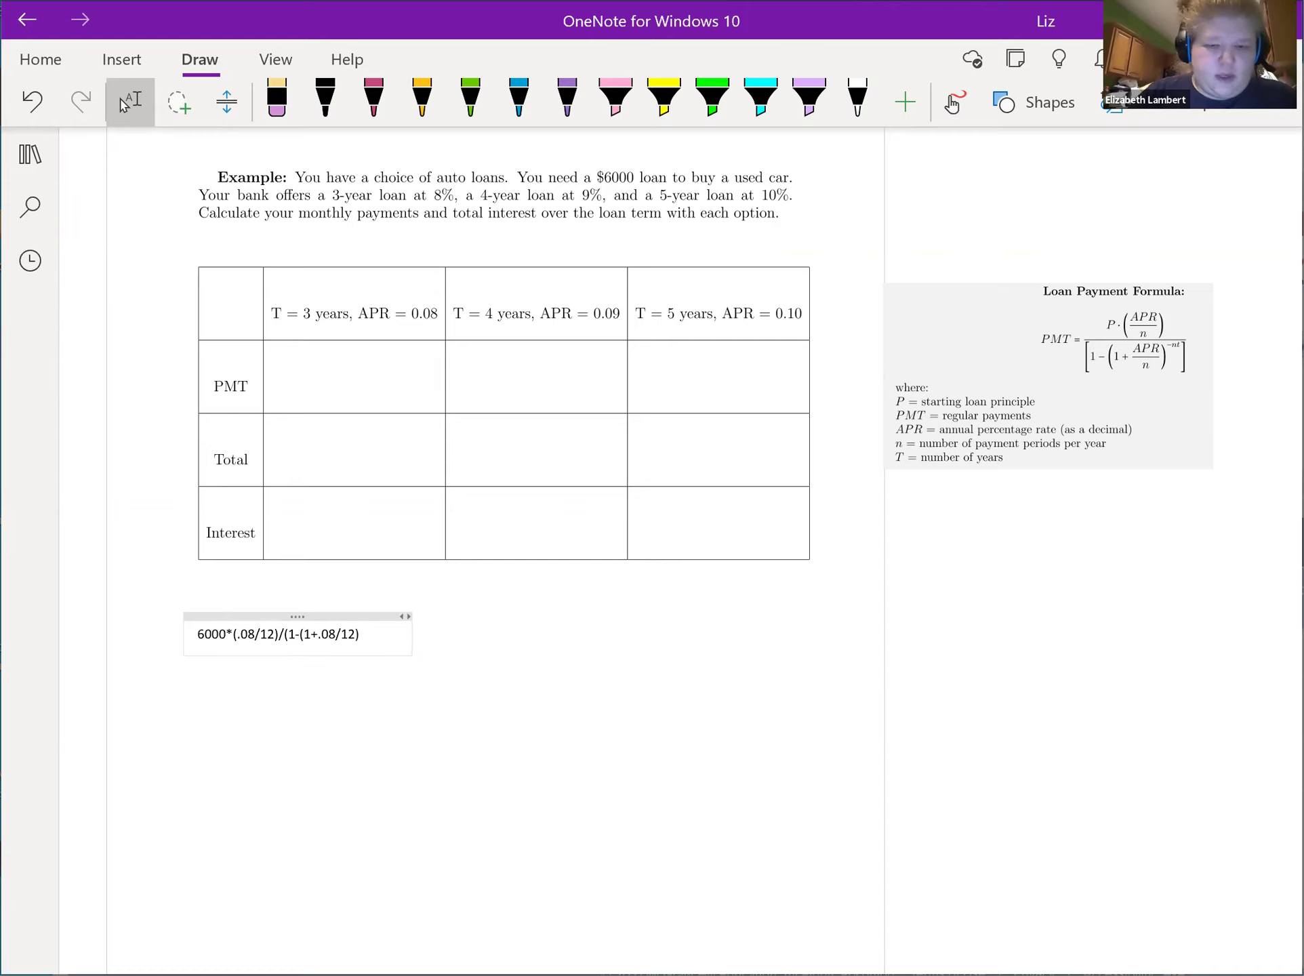
pyautogui.write('^-')
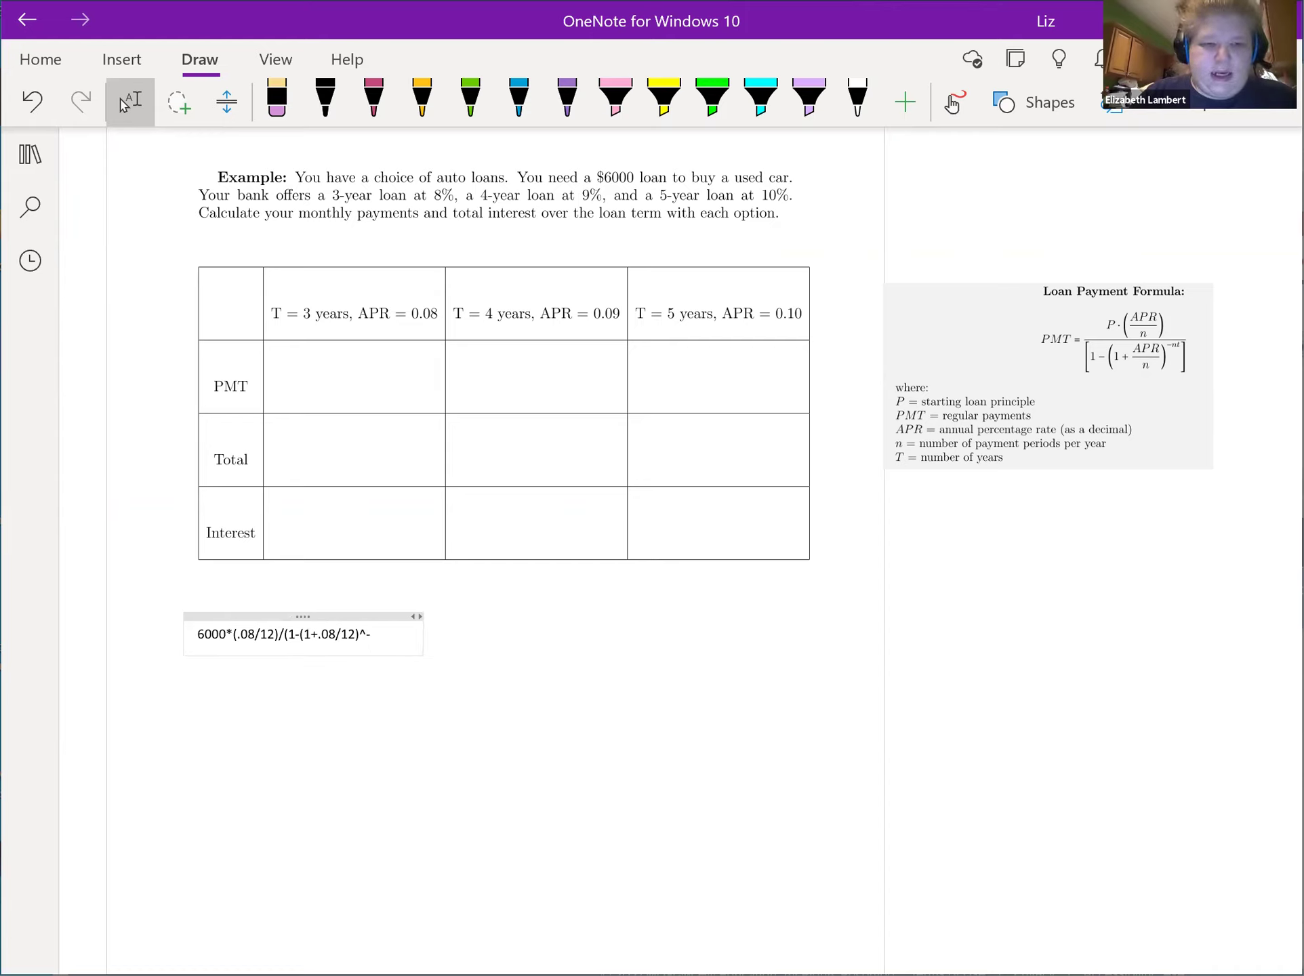
pyautogui.press('BackSpace')
pyautogui.write('(')
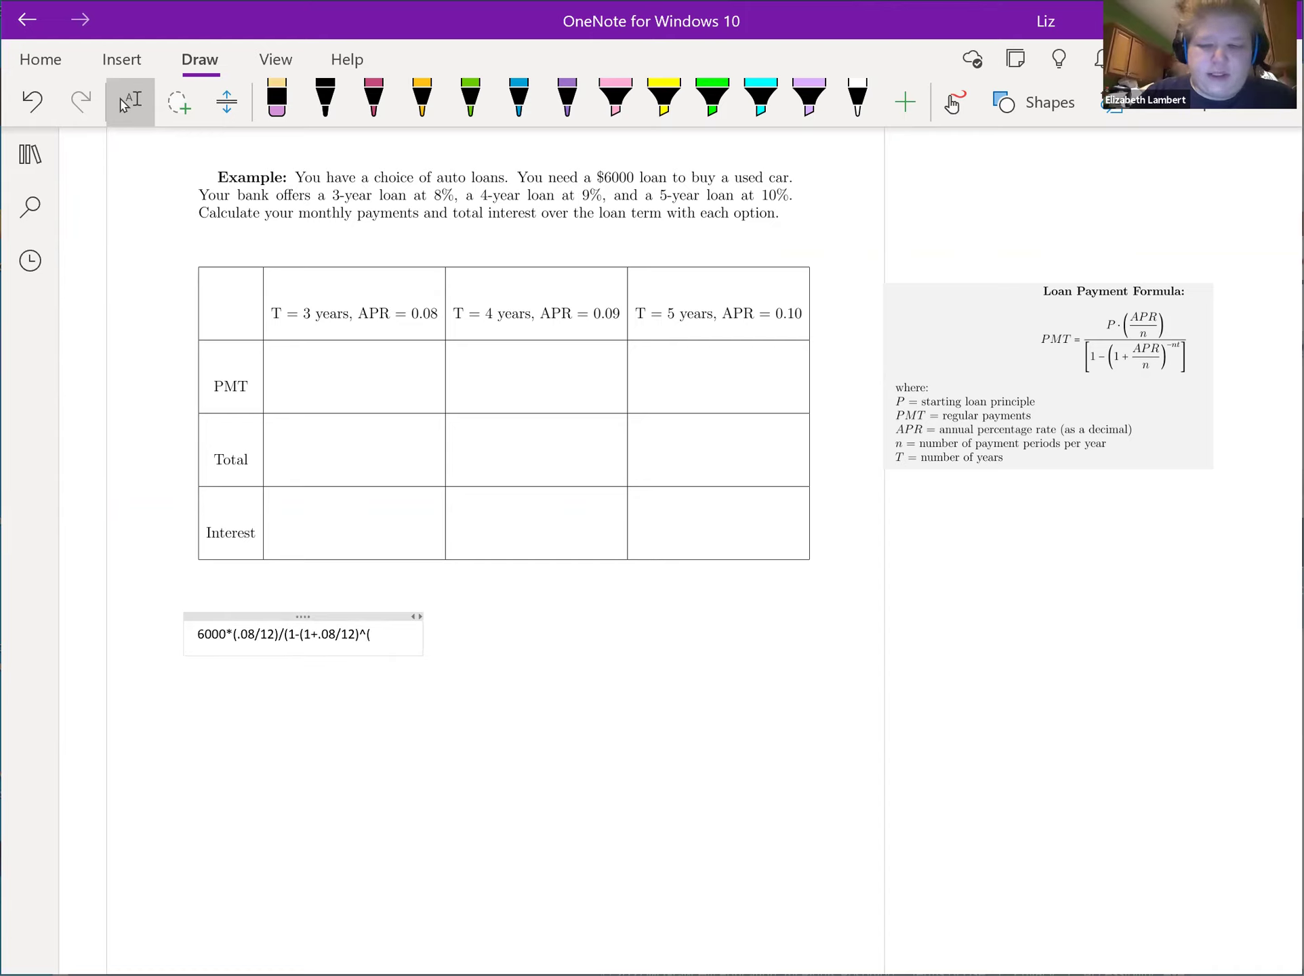
pyautogui.write('-12')
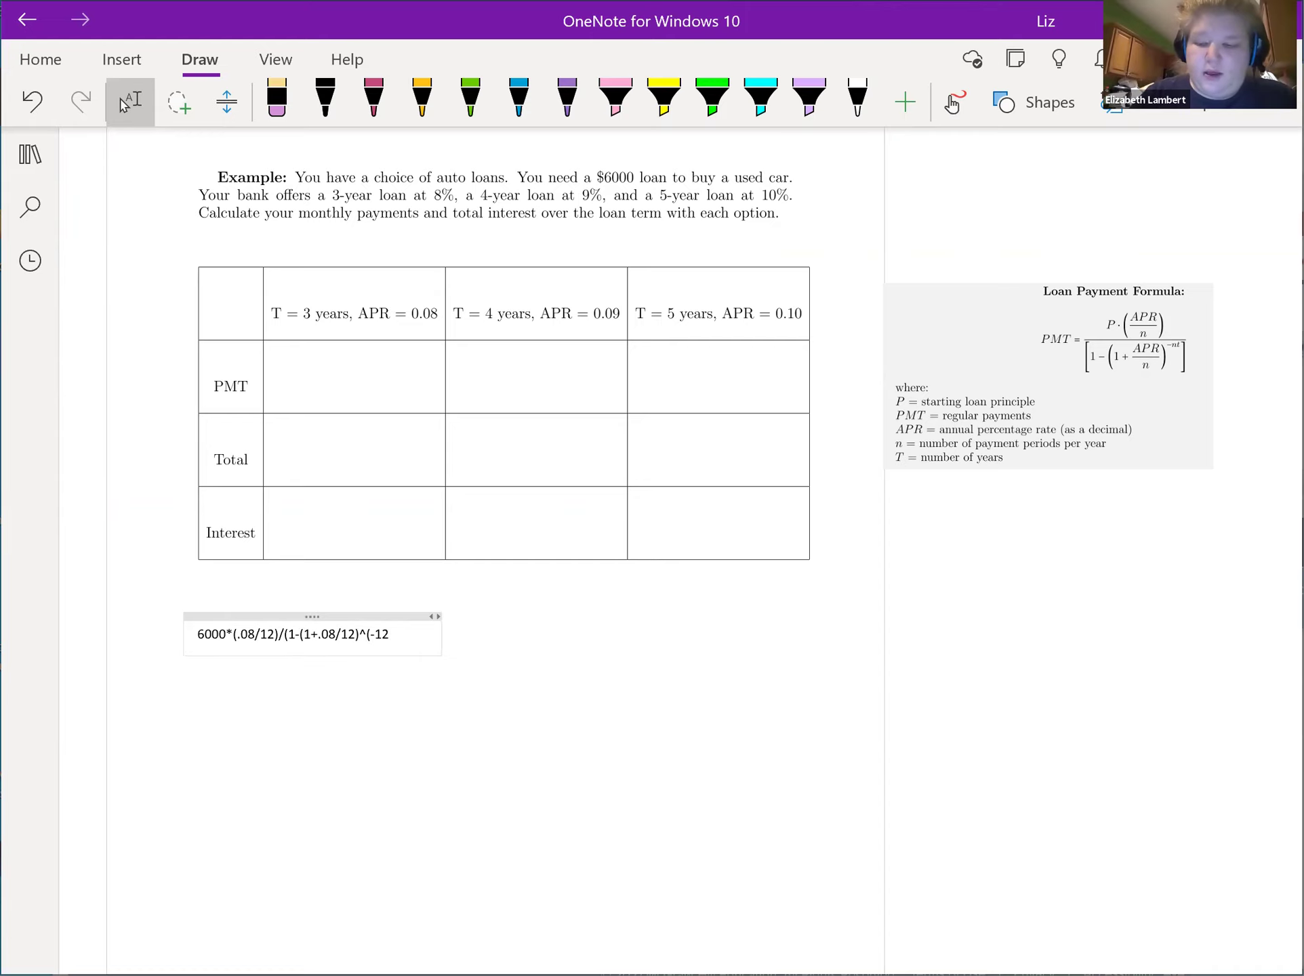
pyautogui.write('*3')
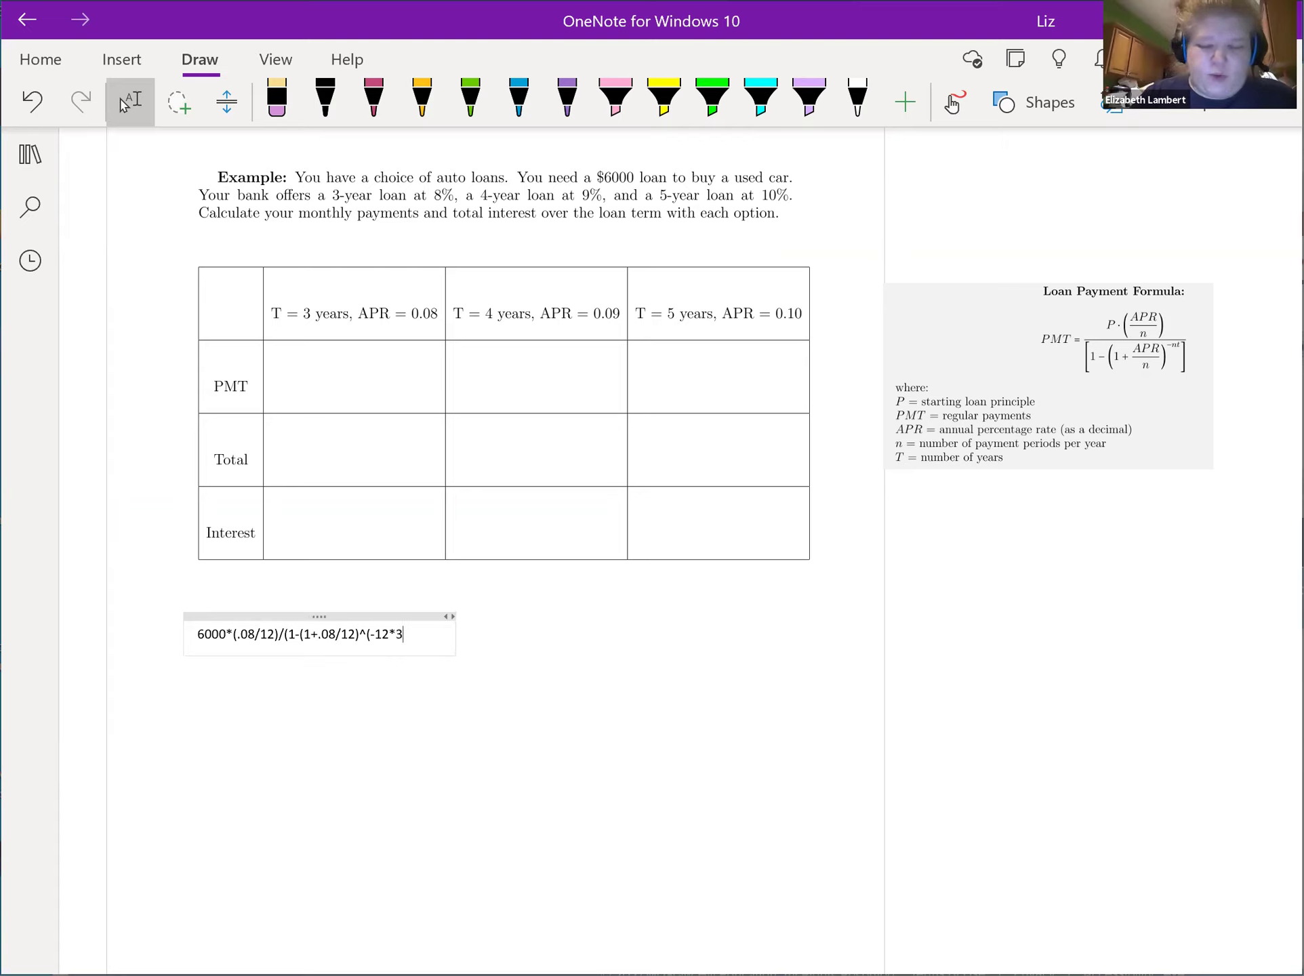
pyautogui.write(')')
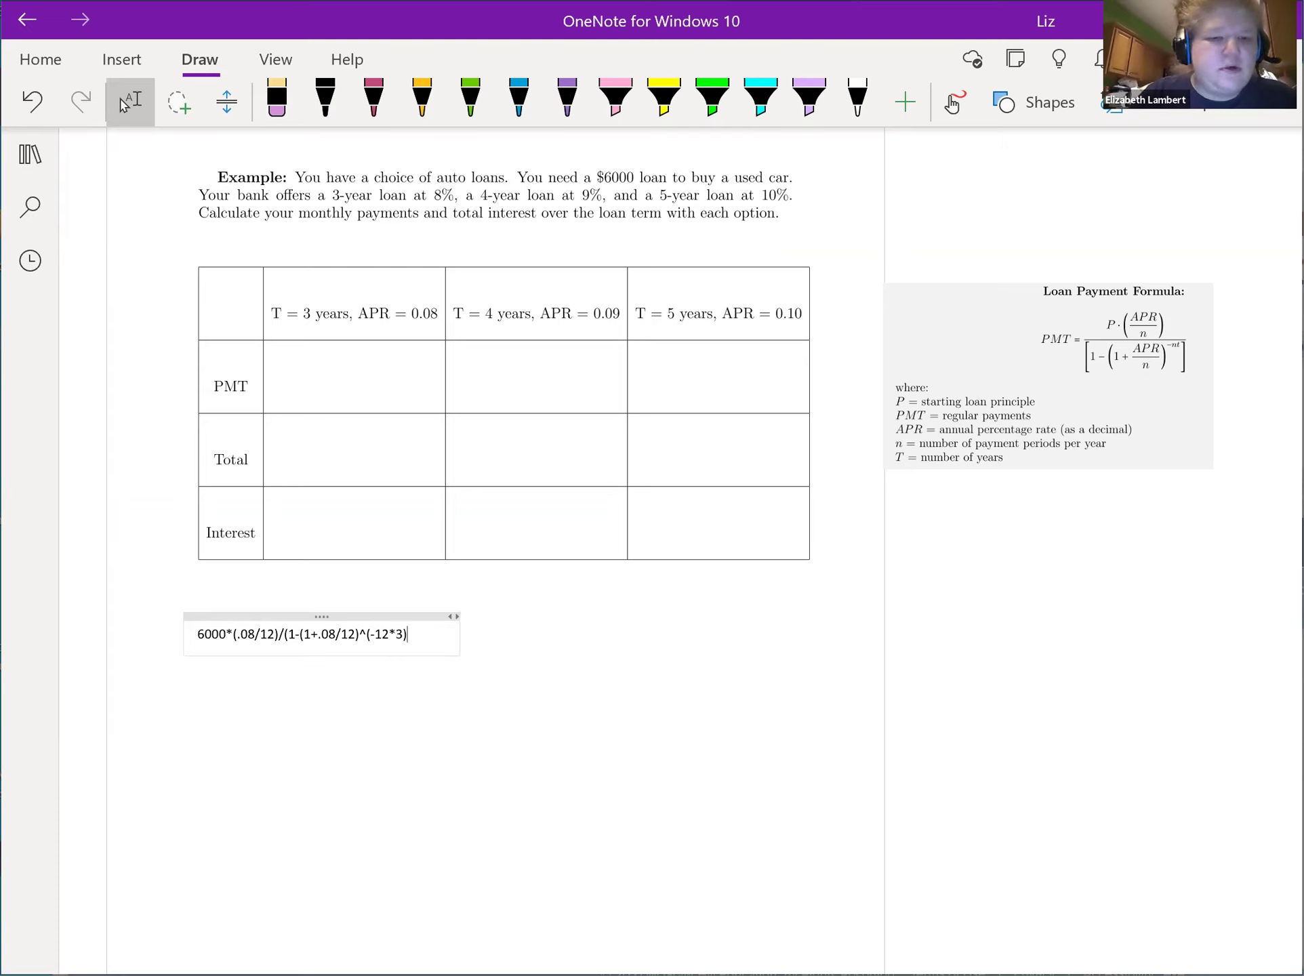
pyautogui.write(') = 188.0182')
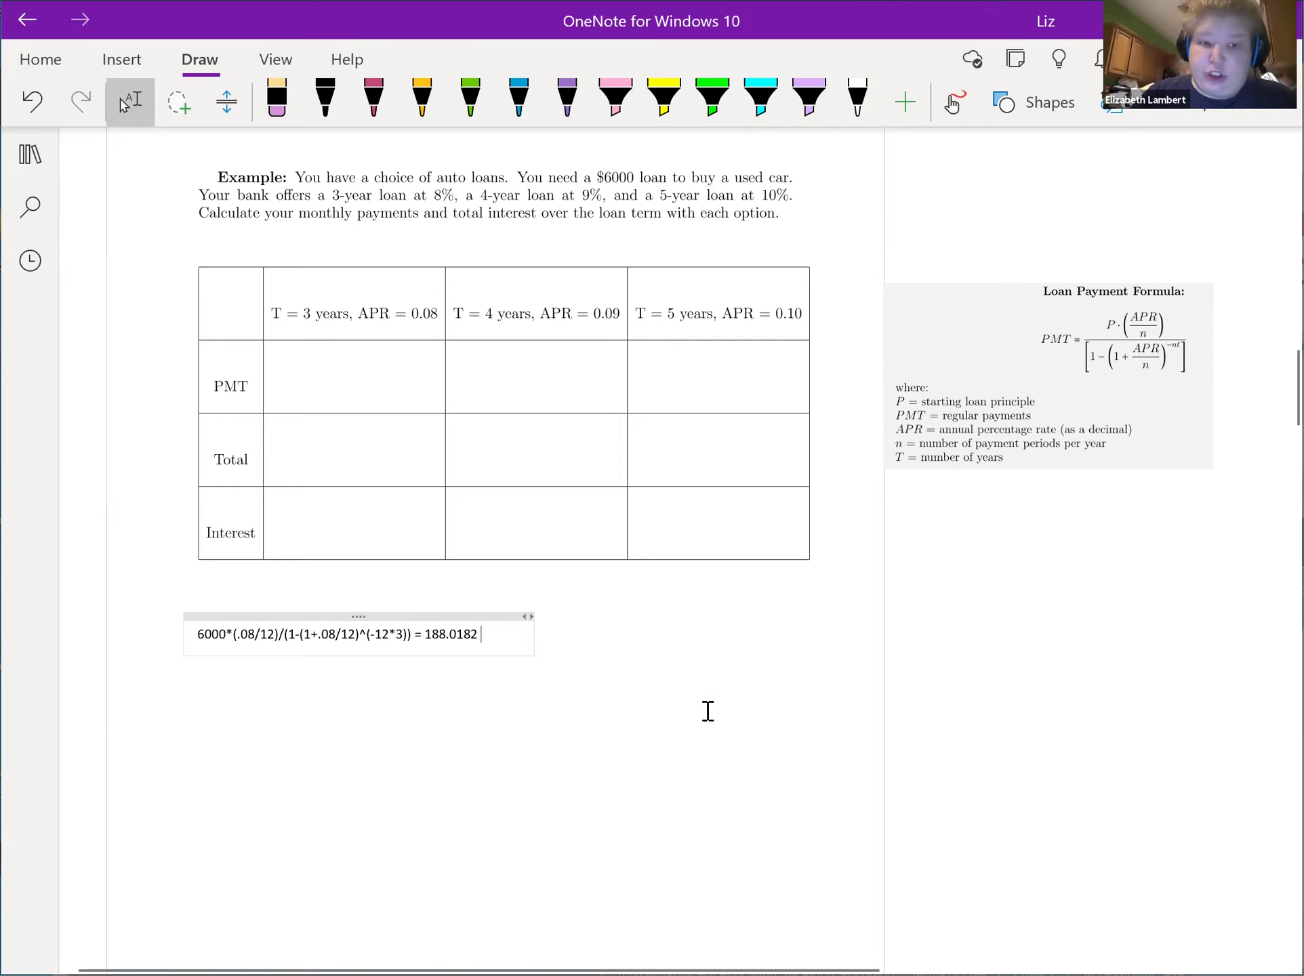
# Enter 188.02 in the 3-year PMT cell.
pyautogui.click(315, 378)
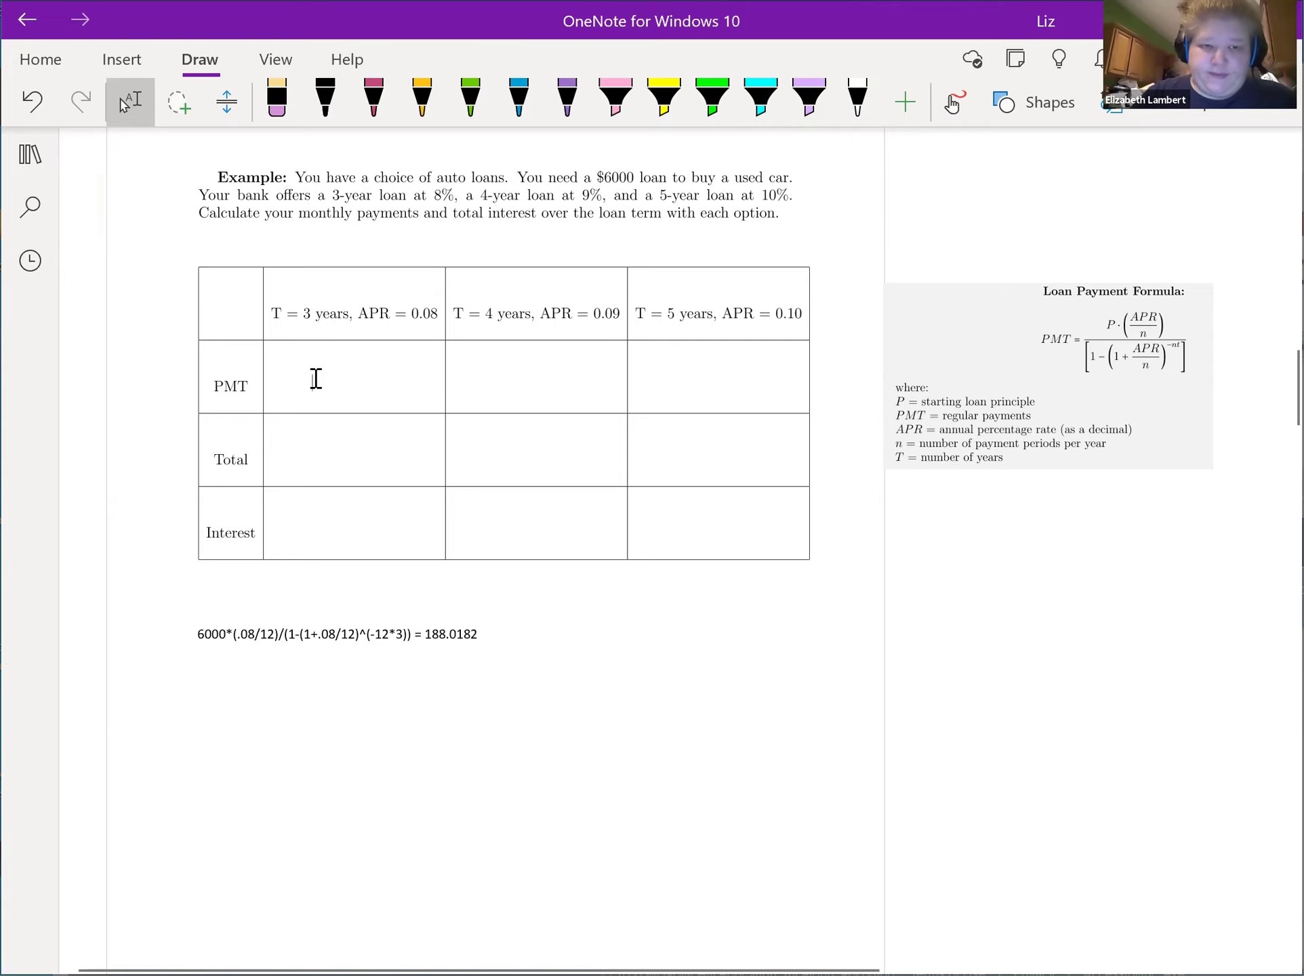
pyautogui.click(316, 379)
pyautogui.write('188')
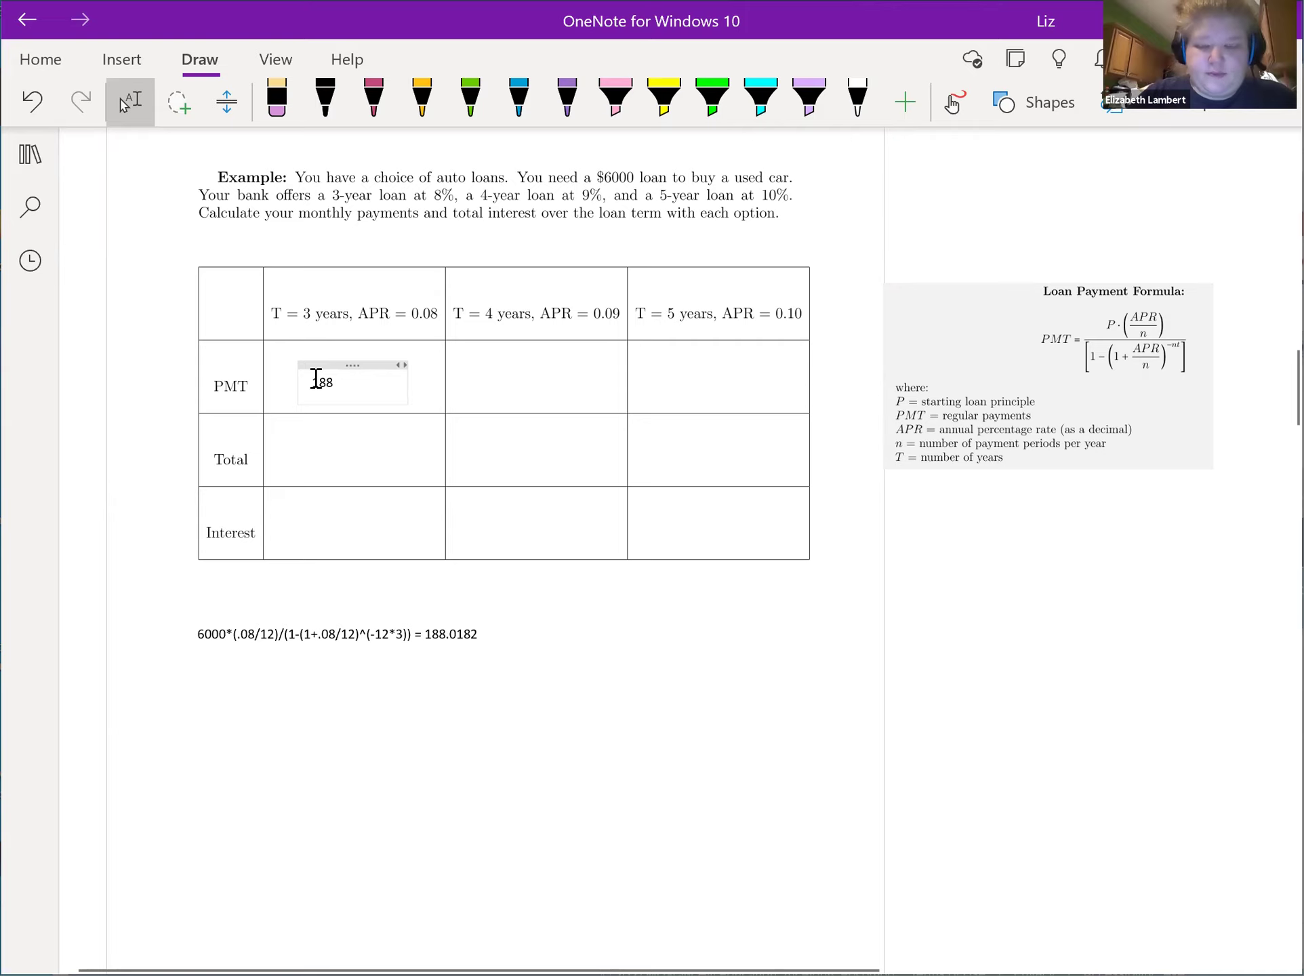
pyautogui.write('.02')
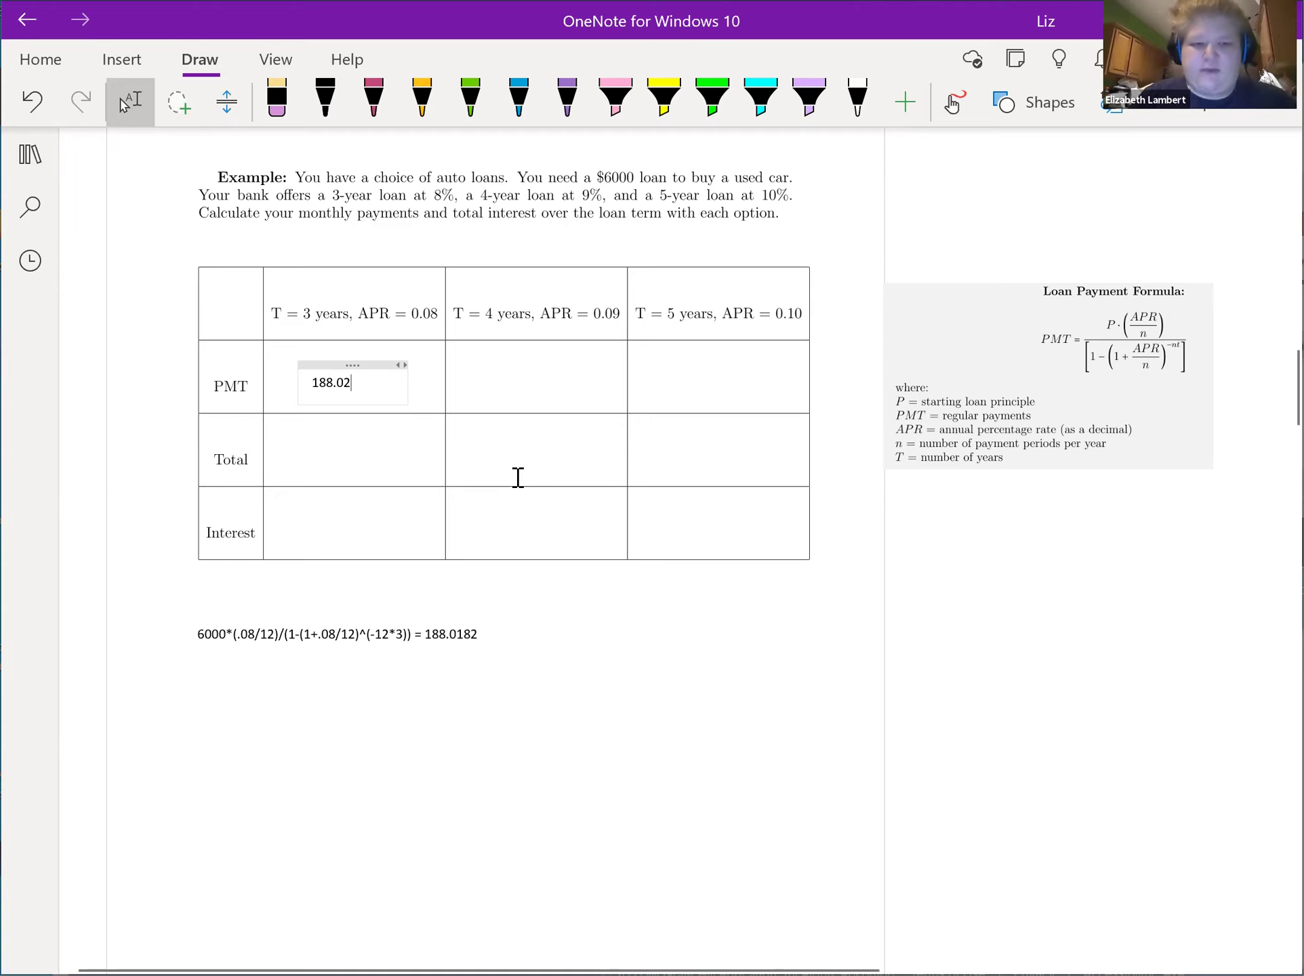
# Copy the 3-year payment formula and paste it on a new line below.
pyautogui.moveTo(194, 630); pyautogui.dragTo(412, 632)
pyautogui.hotkey('ctrl', 'c')
pyautogui.press('End')
pyautogui.press('Return')
pyautogui.press('Return')
pyautogui.hotkey('ctrl', 'v')
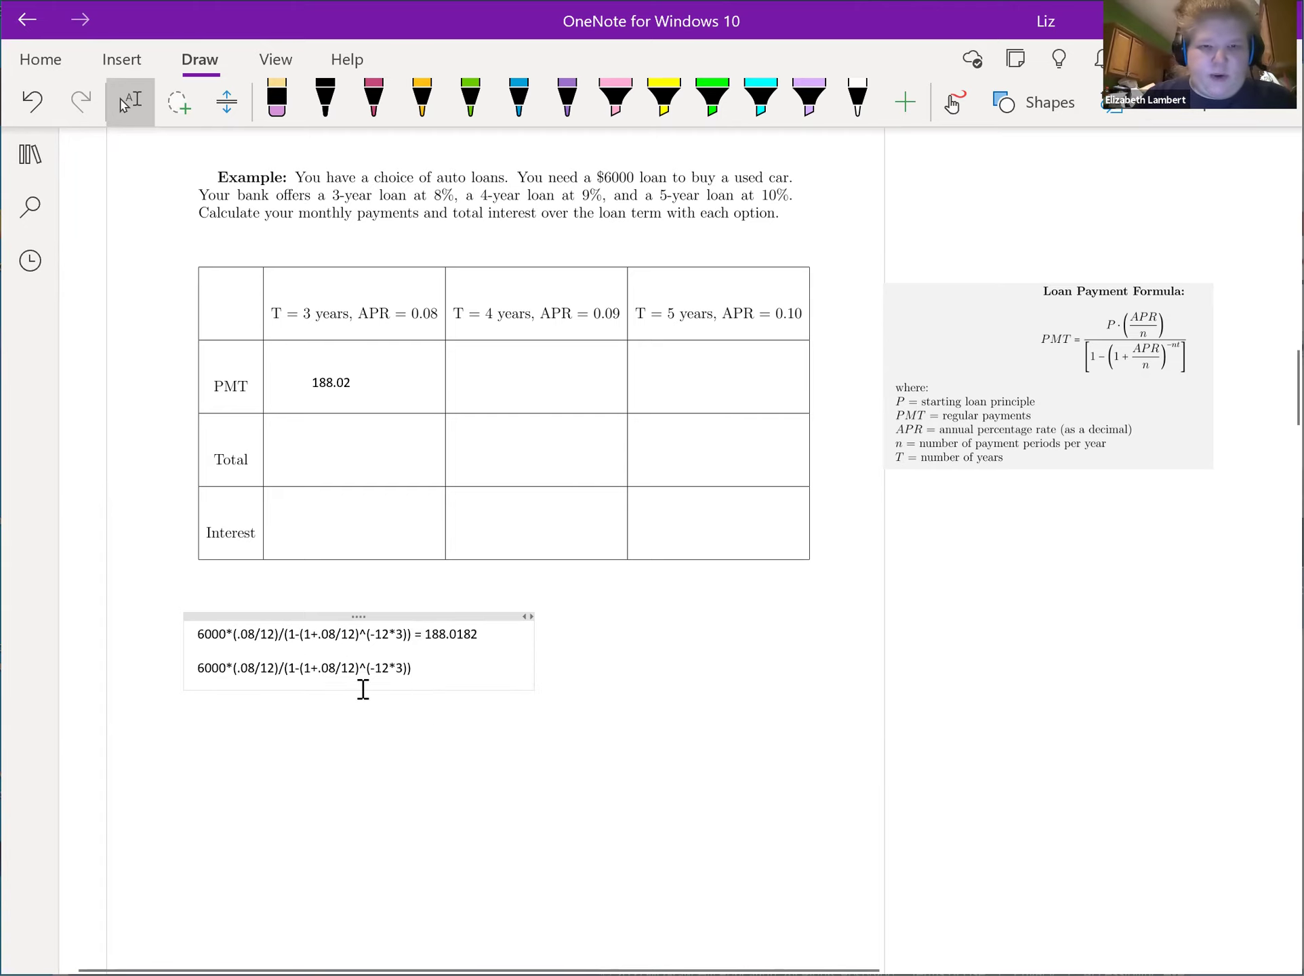
# Change the copy to .09 and 4 years, giving 149.3103, and enter 149.31 in the 4-year PMT cell.
pyautogui.press('BackSpace')
pyautogui.write('9')
pyautogui.press('Right')
pyautogui.press('Right')
pyautogui.press('Right')
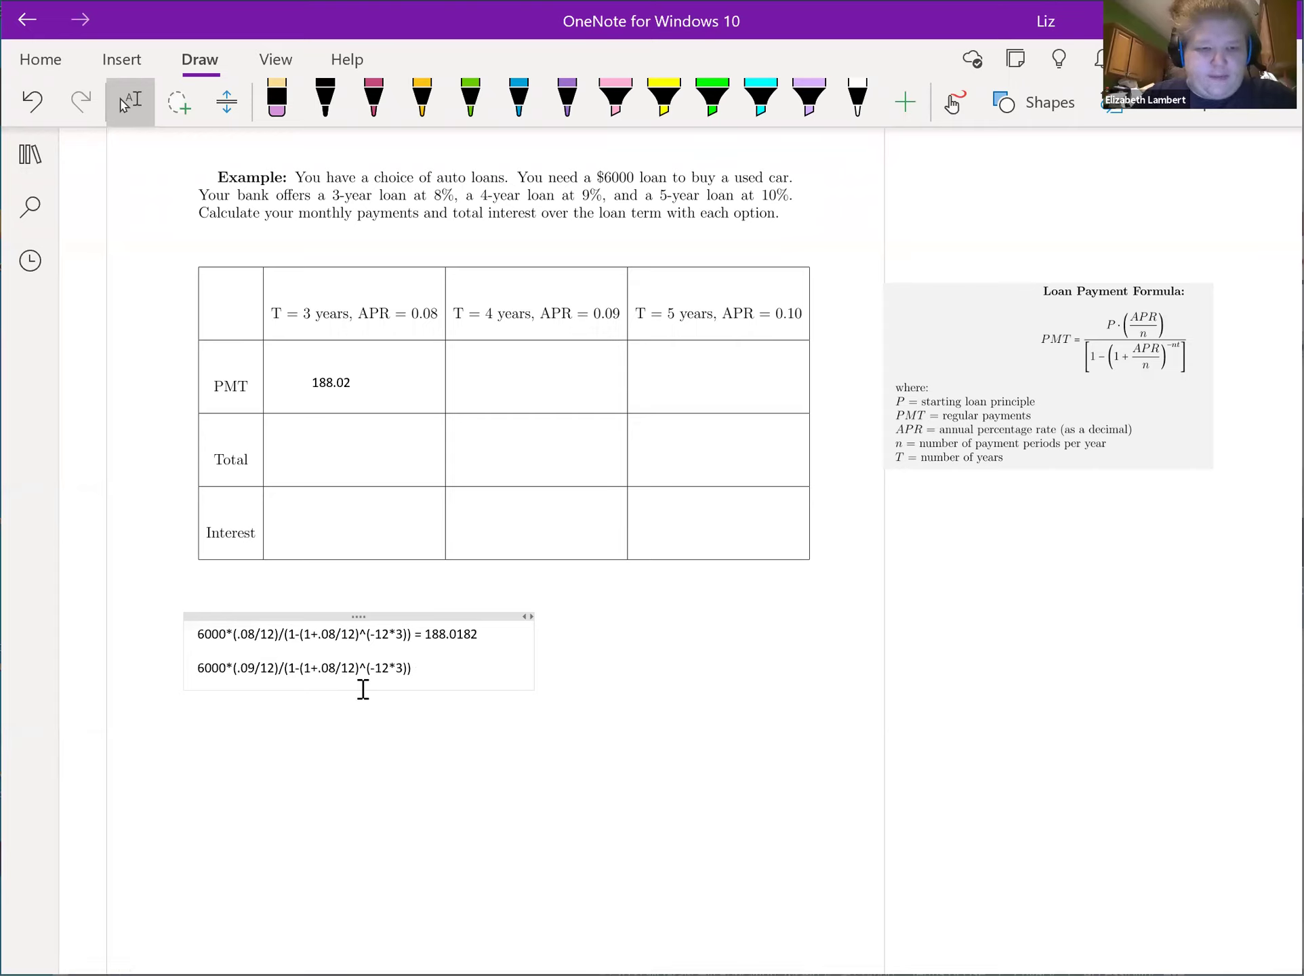
pyautogui.press('Delete')
pyautogui.write('9')
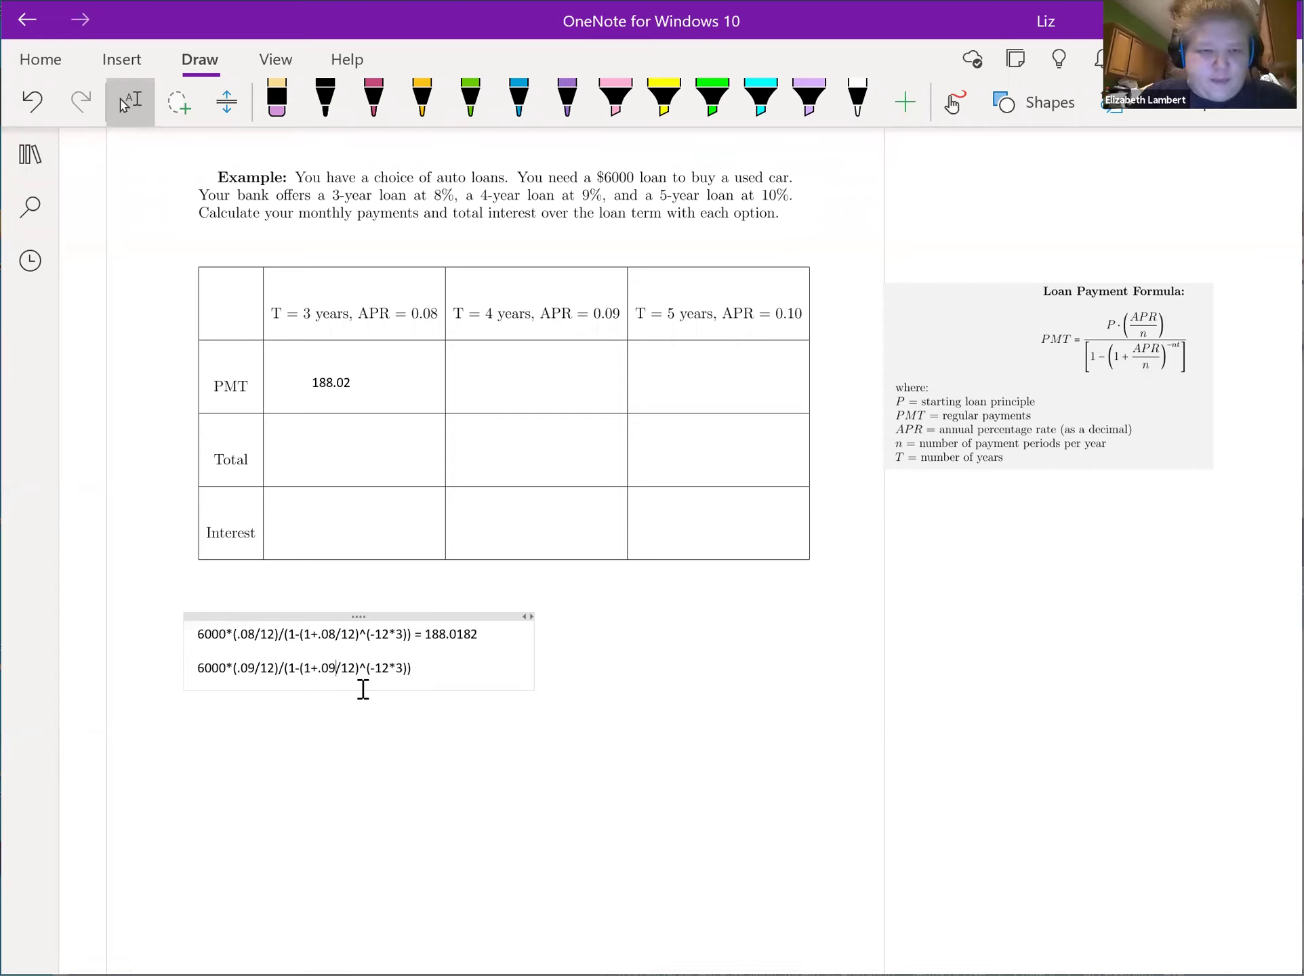
pyautogui.click(397, 668)
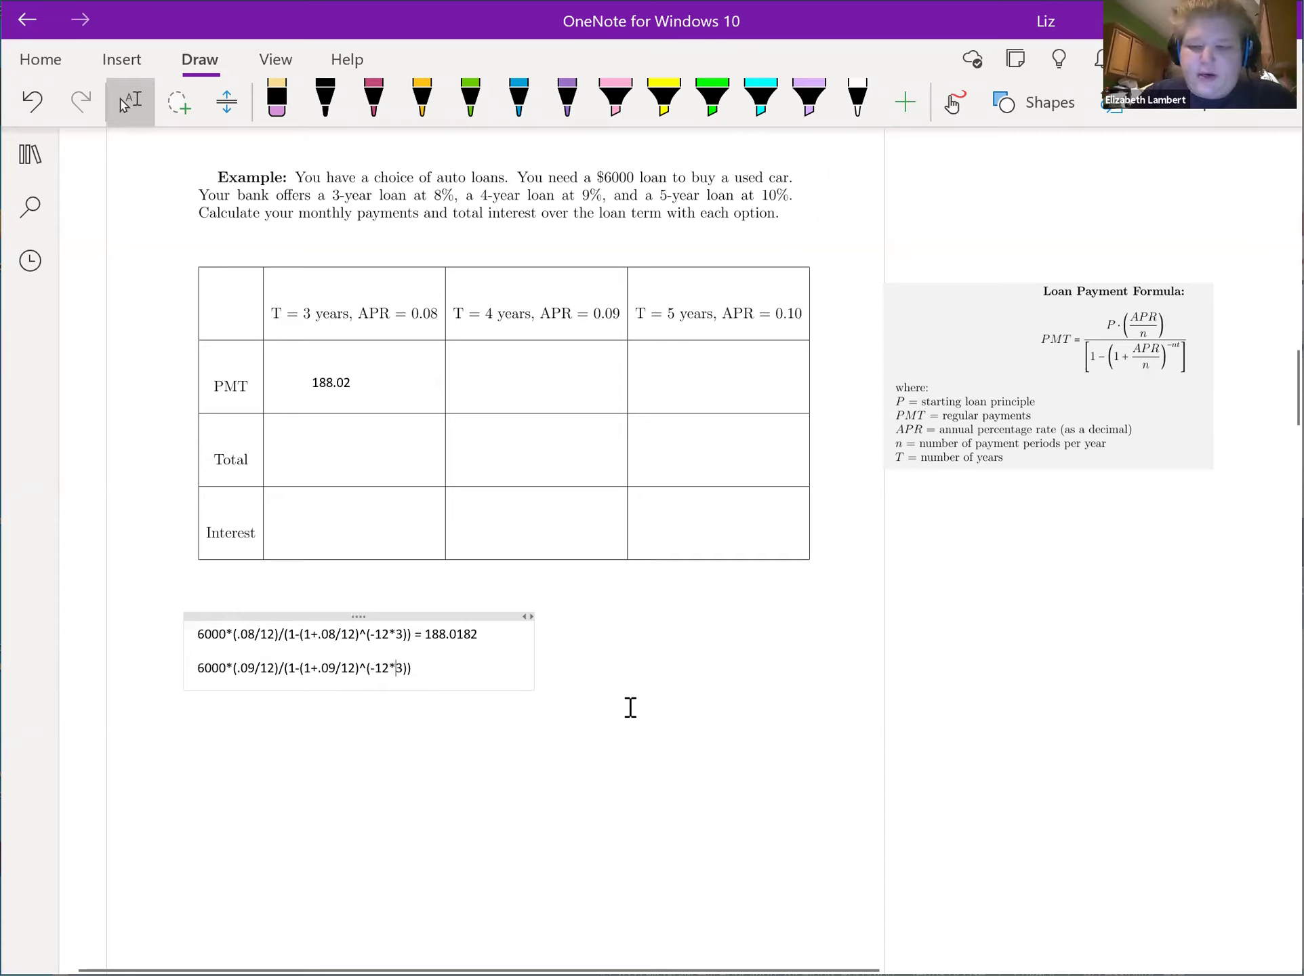
pyautogui.press('Delete')
pyautogui.write('4')
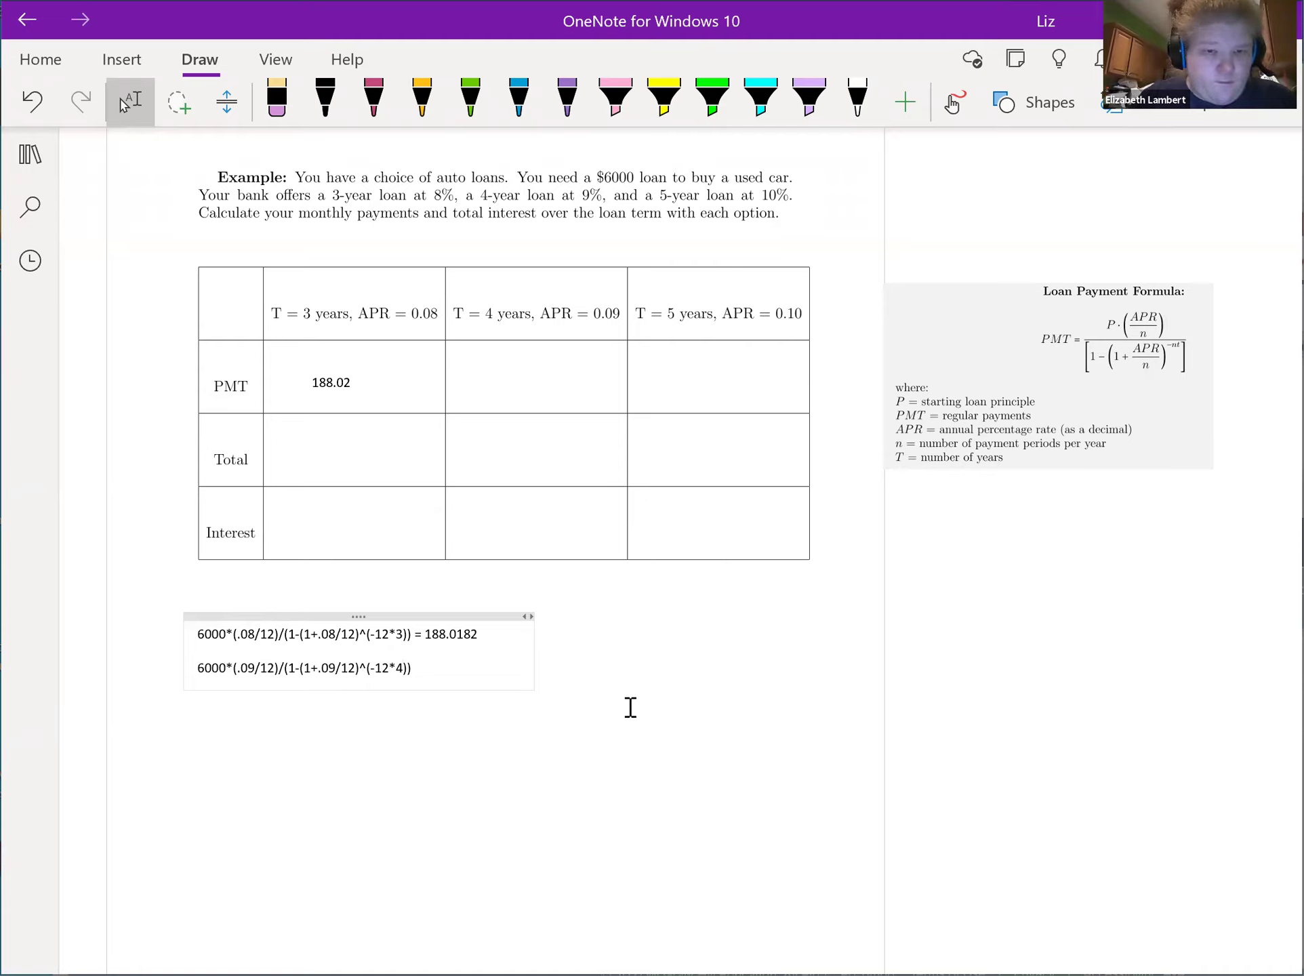
pyautogui.press('End')
pyautogui.write('=')
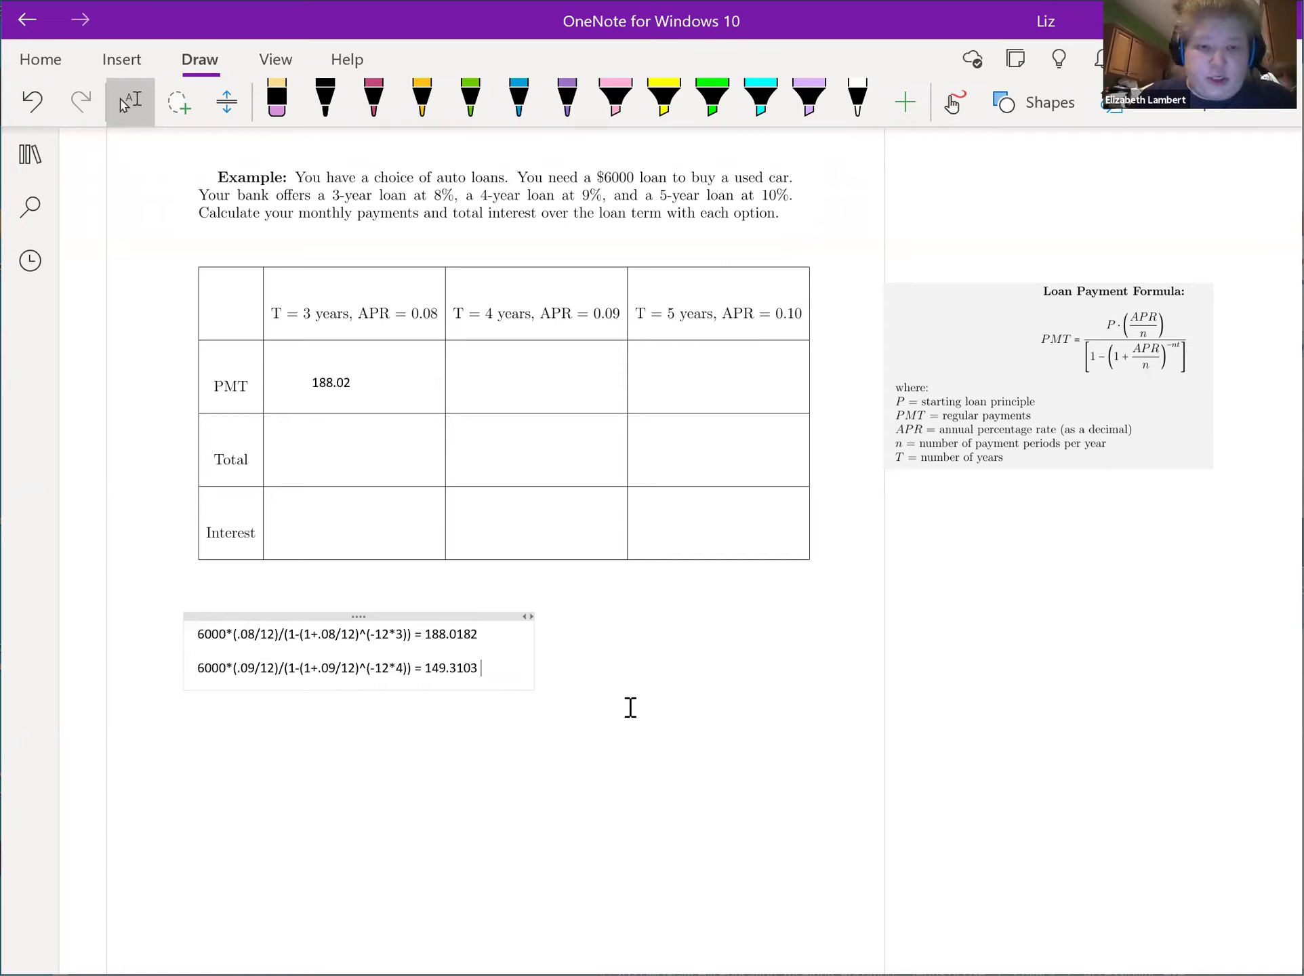
pyautogui.click(494, 370)
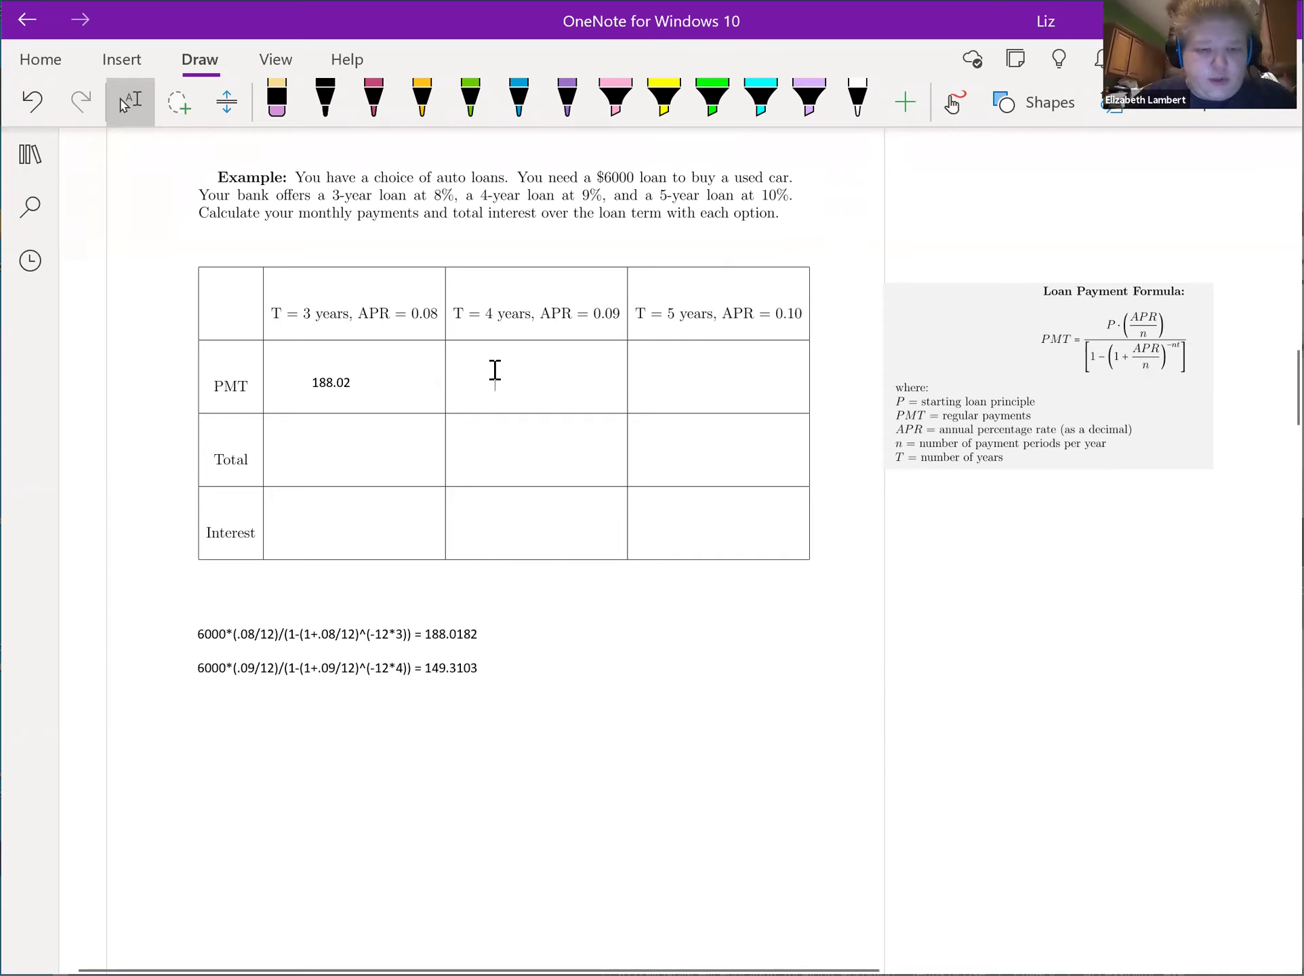
pyautogui.write('149.')
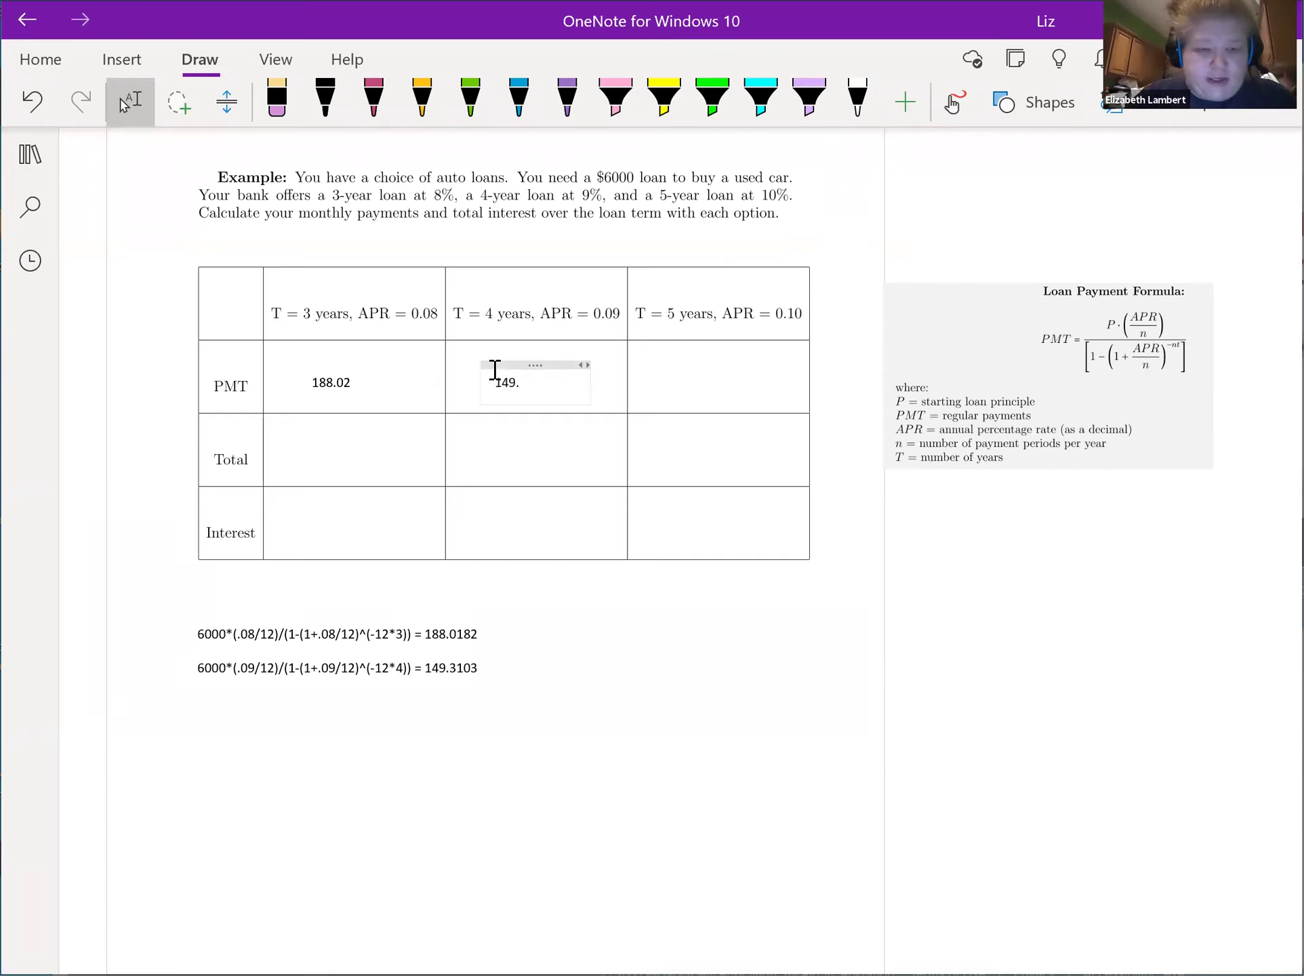
pyautogui.write('31')
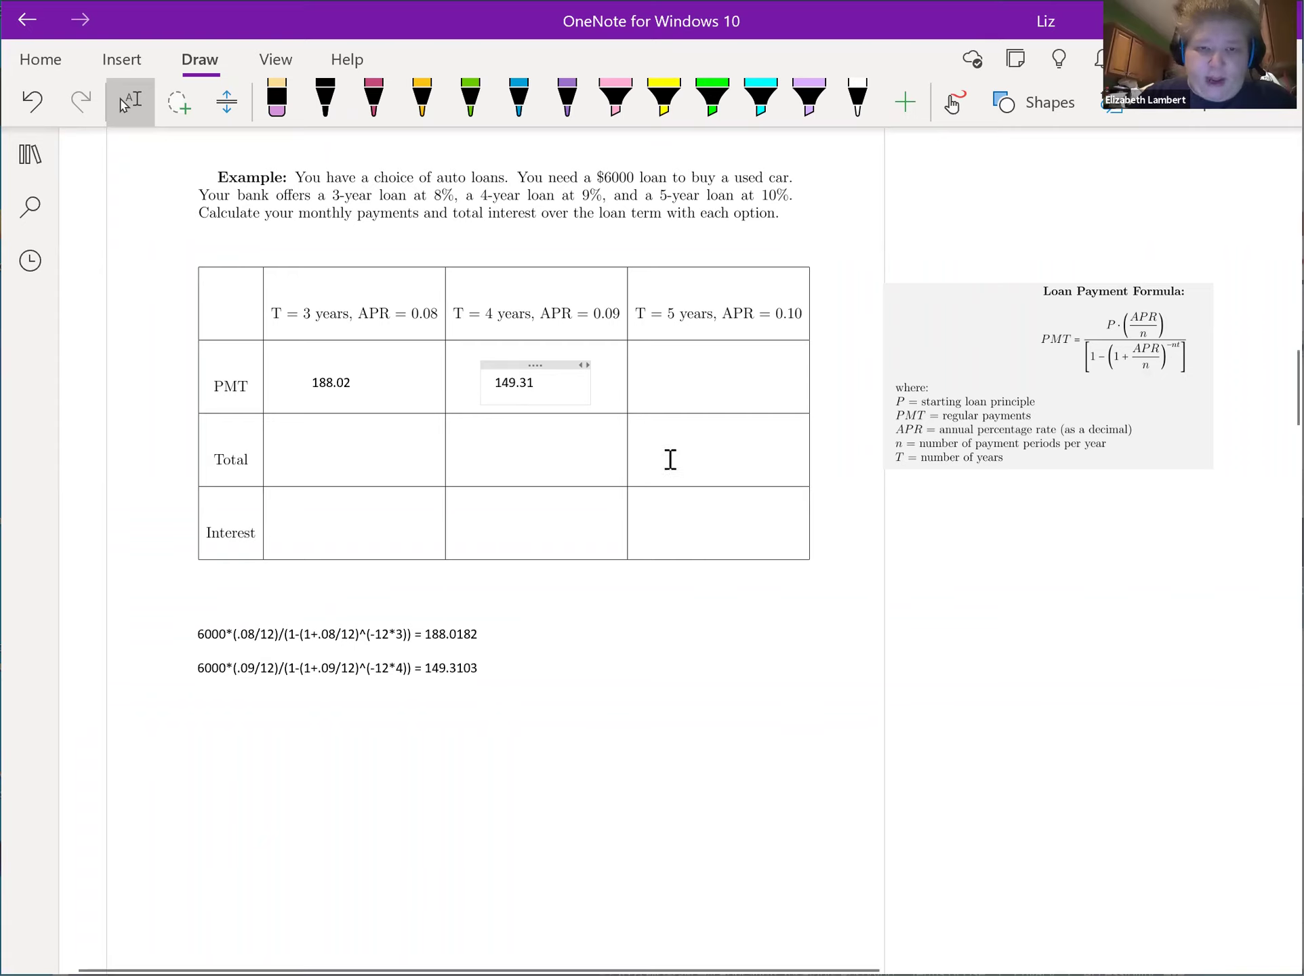
# Paste the payment formula on a third line and change its first rate to .10.
pyautogui.click(507, 674)
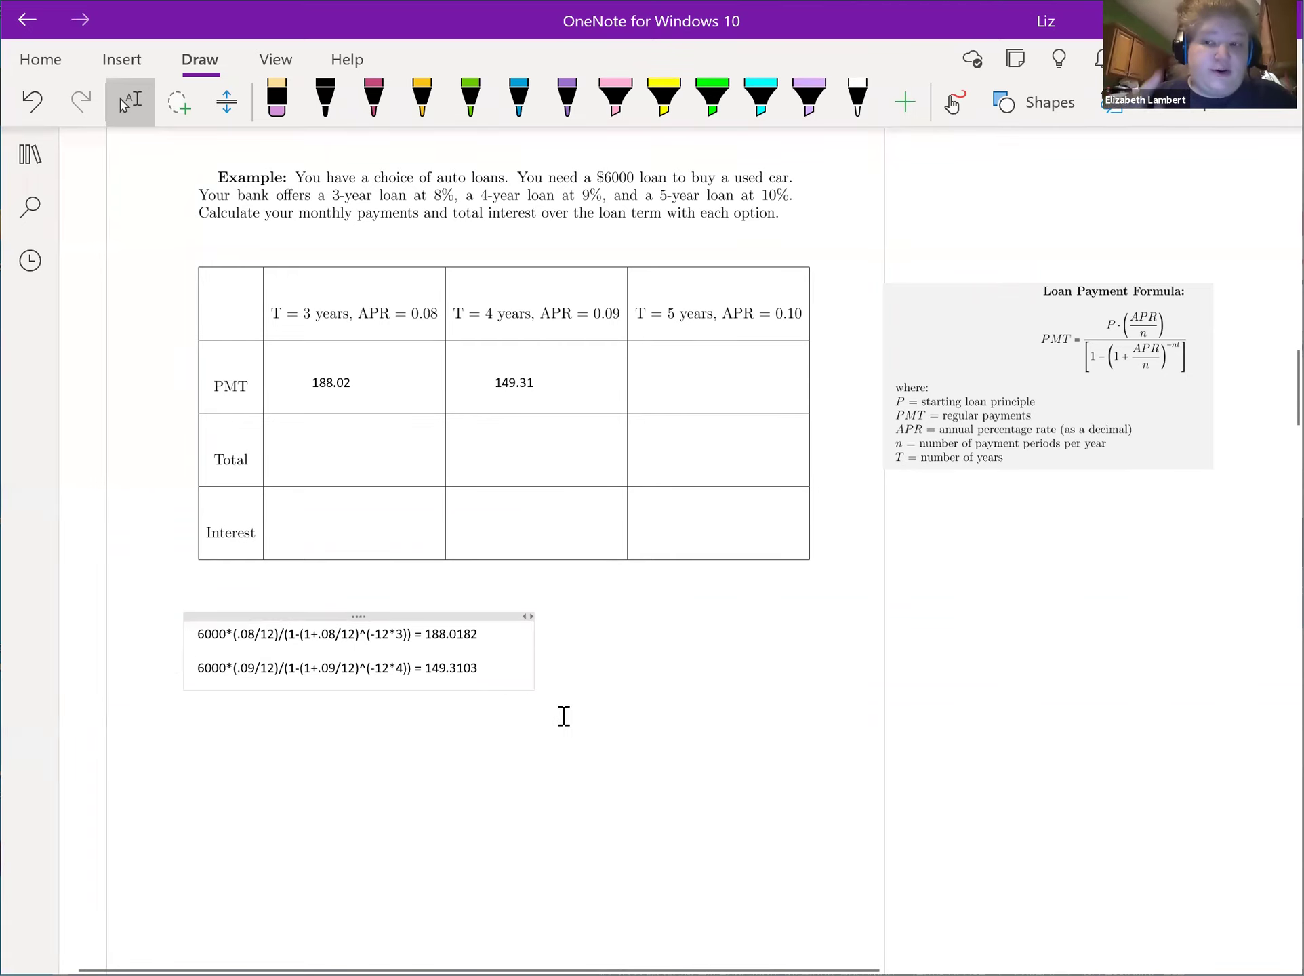
pyautogui.press('Return')
pyautogui.press('Return')
pyautogui.write('6000*(.08/12)/(1-(1+.08/12)^(-12*3))')
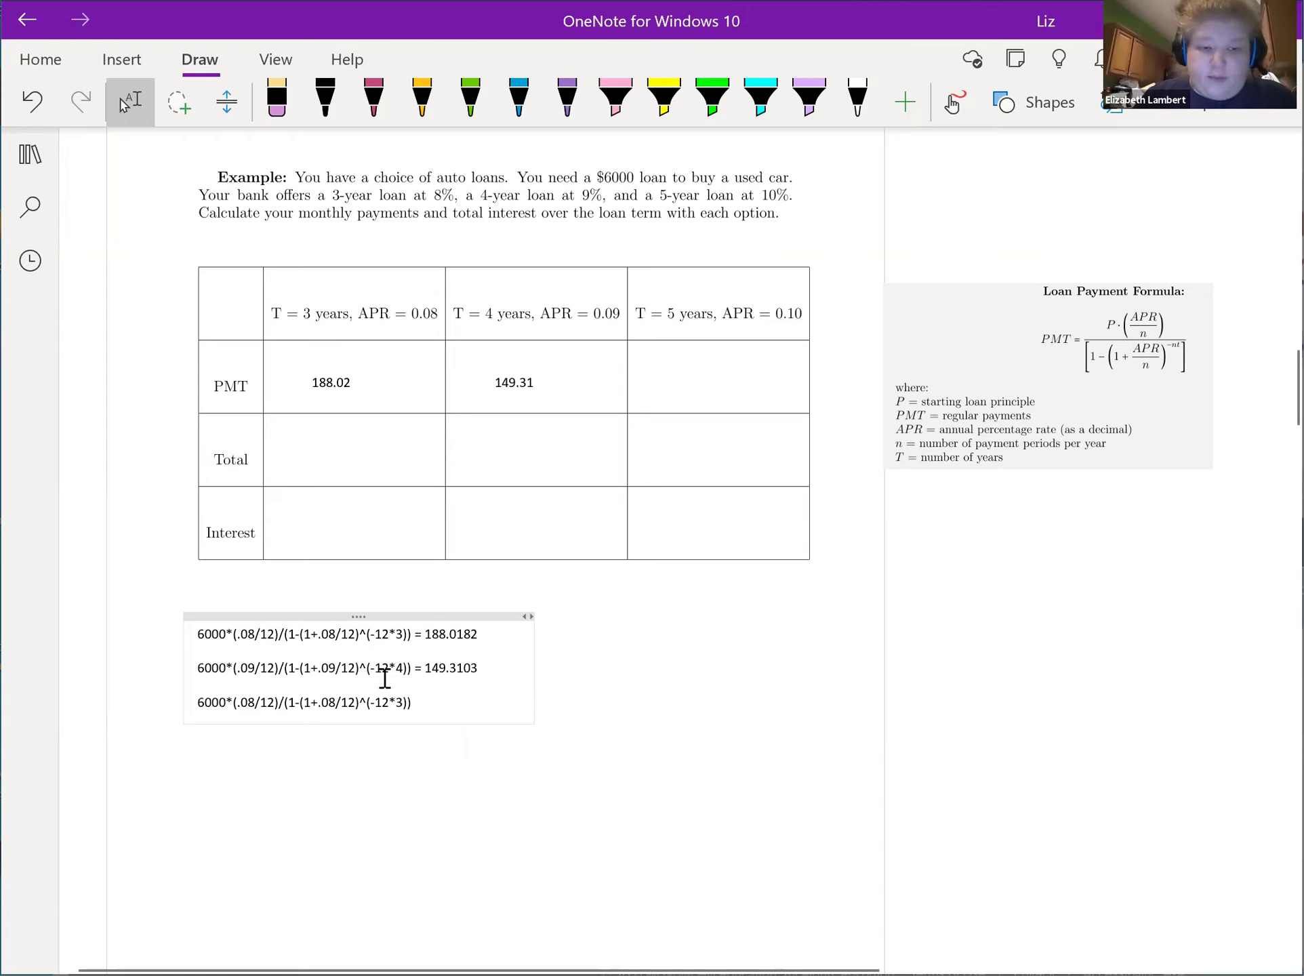
pyautogui.press('Home')
pyautogui.press('Right')
pyautogui.press('Right')
pyautogui.press('Right')
pyautogui.press('Right')
pyautogui.press('Right')
pyautogui.press('Right')
pyautogui.press('Right')
pyautogui.press('Delete')
pyautogui.press('Delete')
pyautogui.write('10')
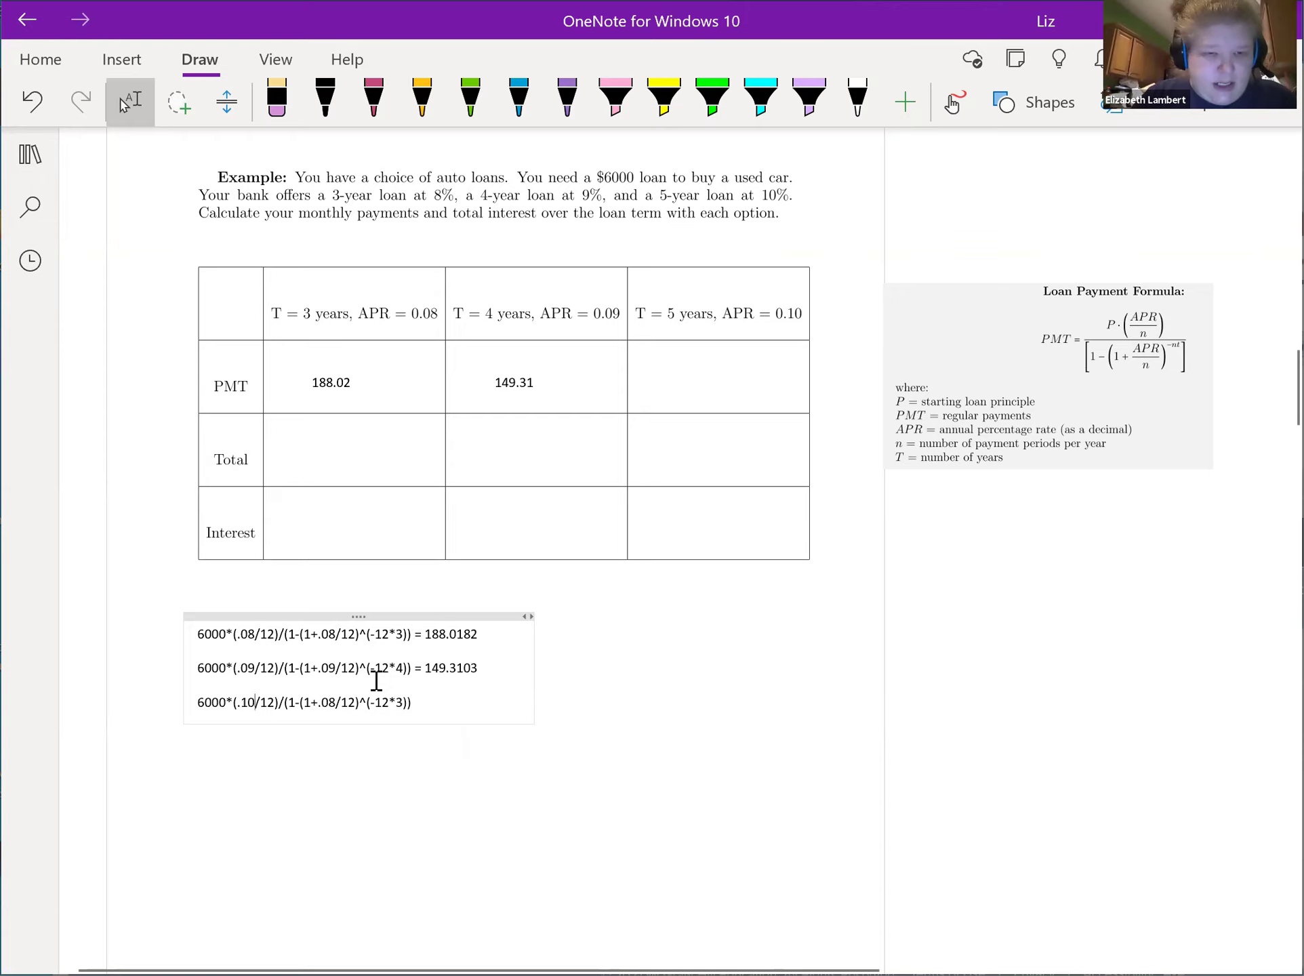
# Change the second rate to .10 and the term to 5, giving 127.4823. Enter 127.48 in the 5-year PMT cell.
pyautogui.doubleClick(328, 699)
pyautogui.press('Delete')
pyautogui.write('10')
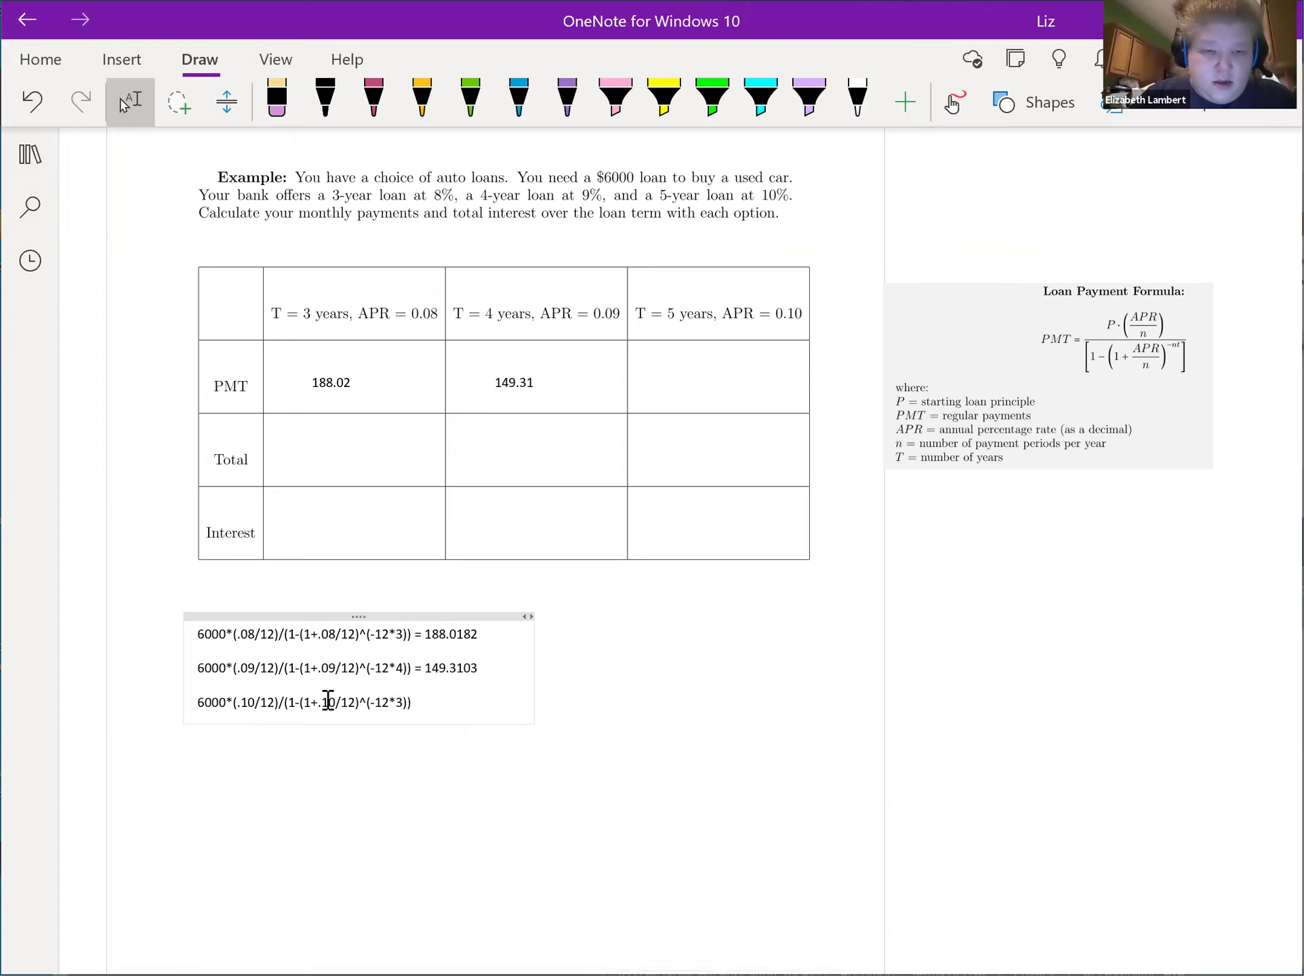
pyautogui.doubleClick(403, 701)
pyautogui.press('Delete')
pyautogui.write('5')
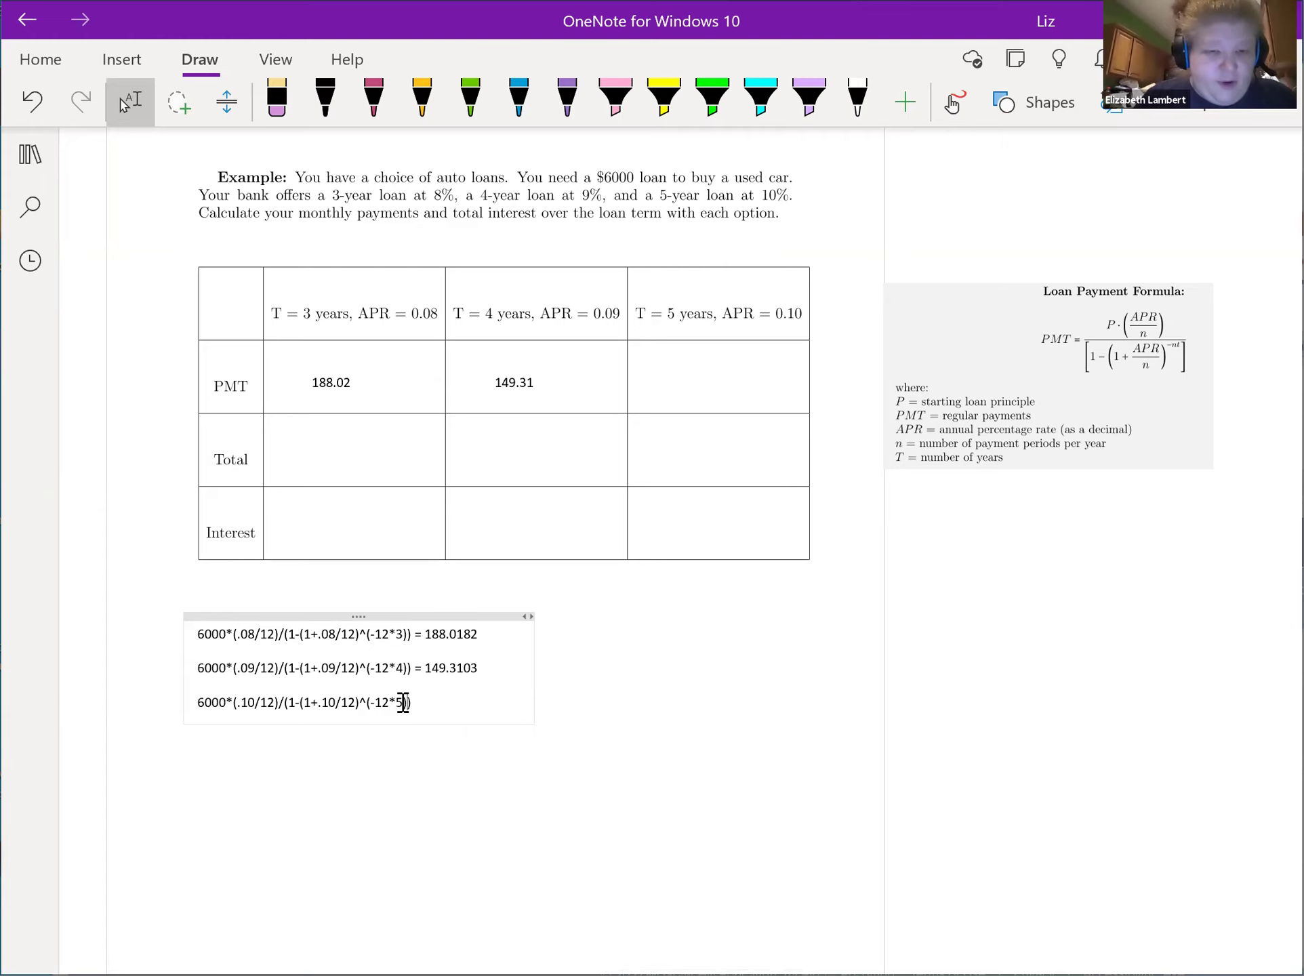
pyautogui.press('End')
pyautogui.write('=')
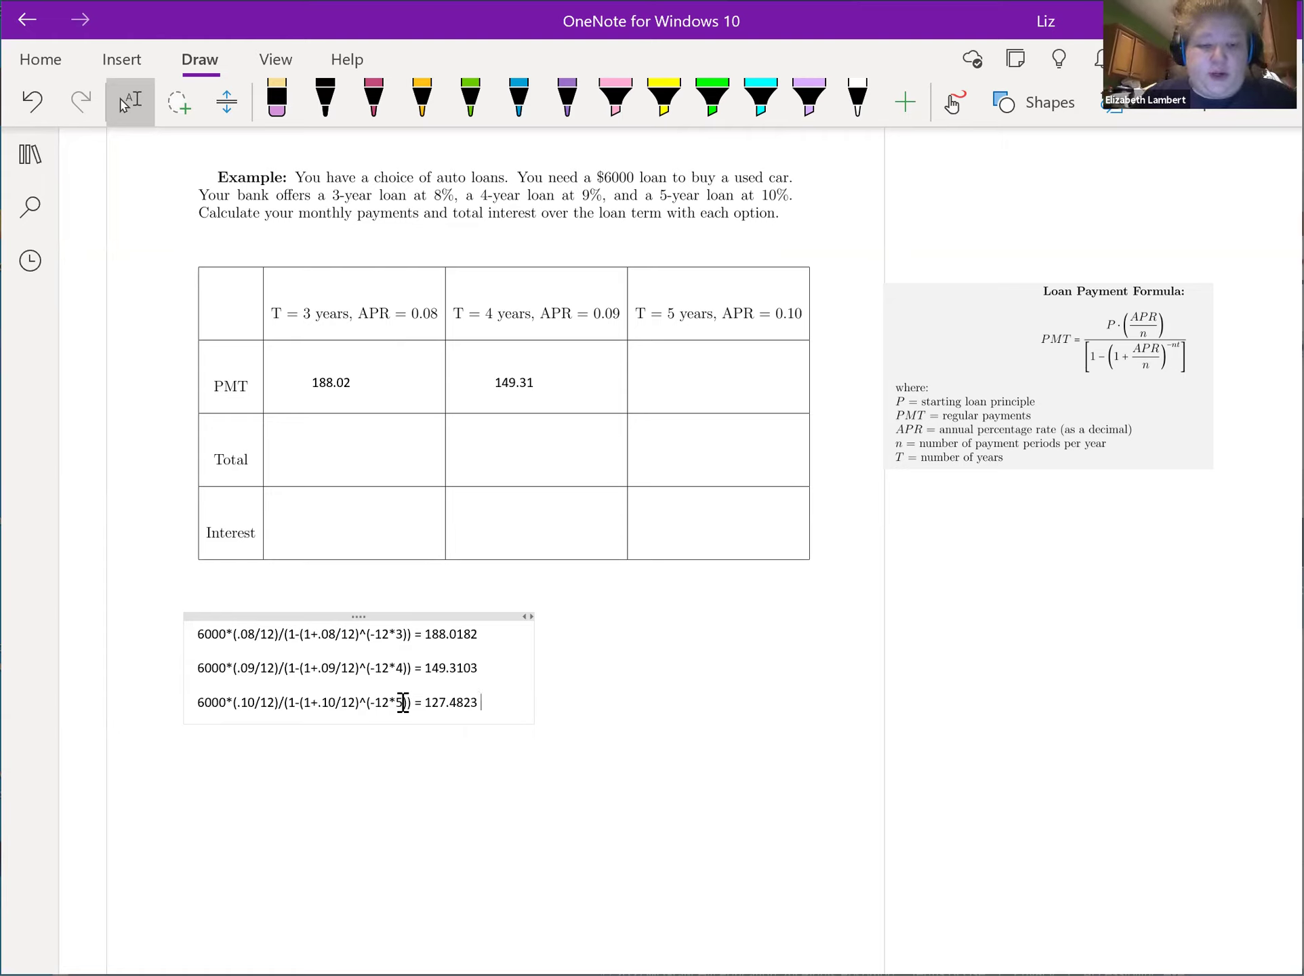
pyautogui.click(671, 376)
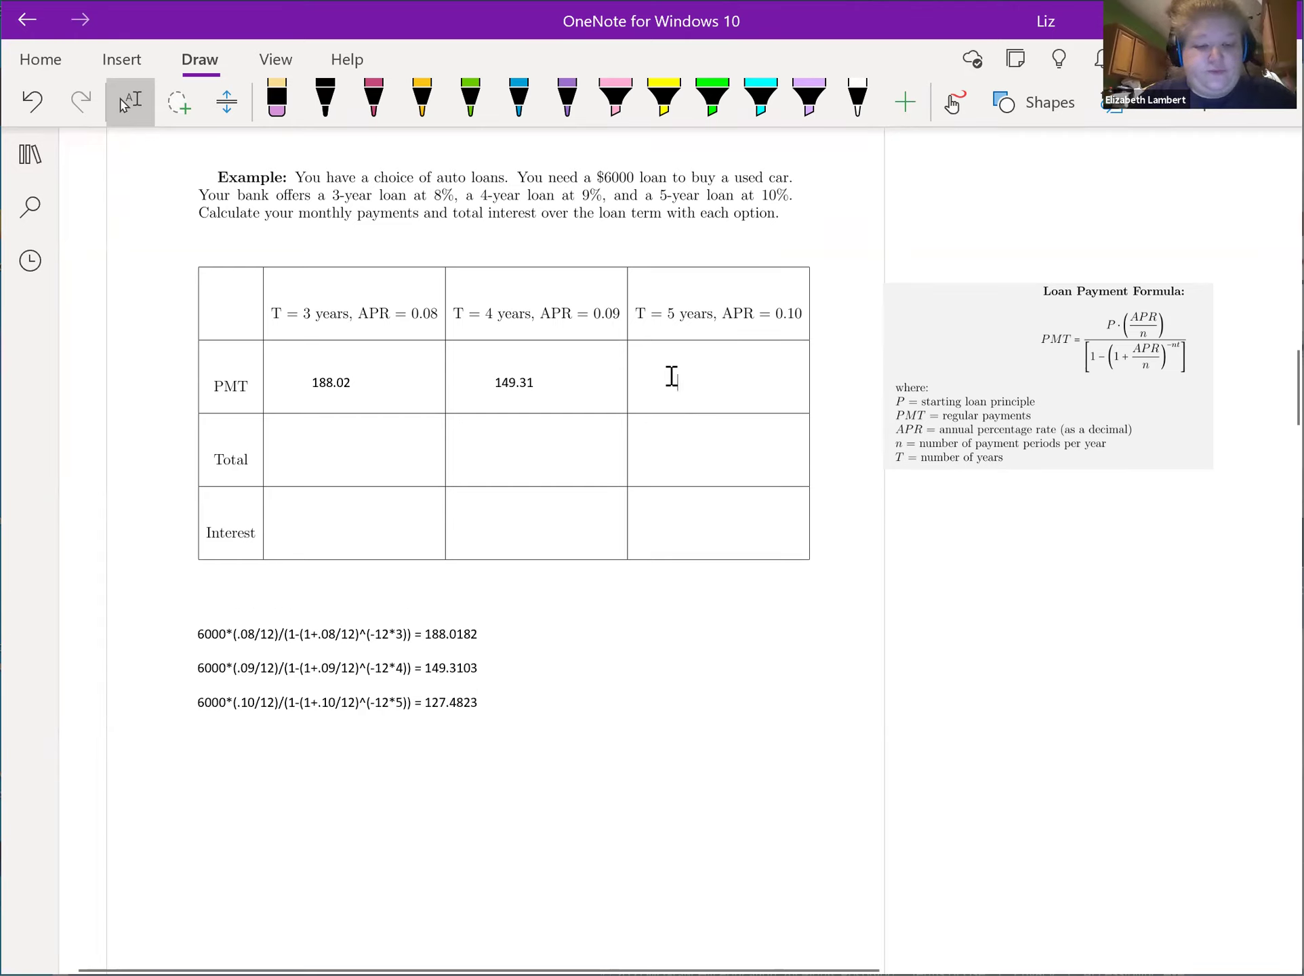
pyautogui.write('127.48')
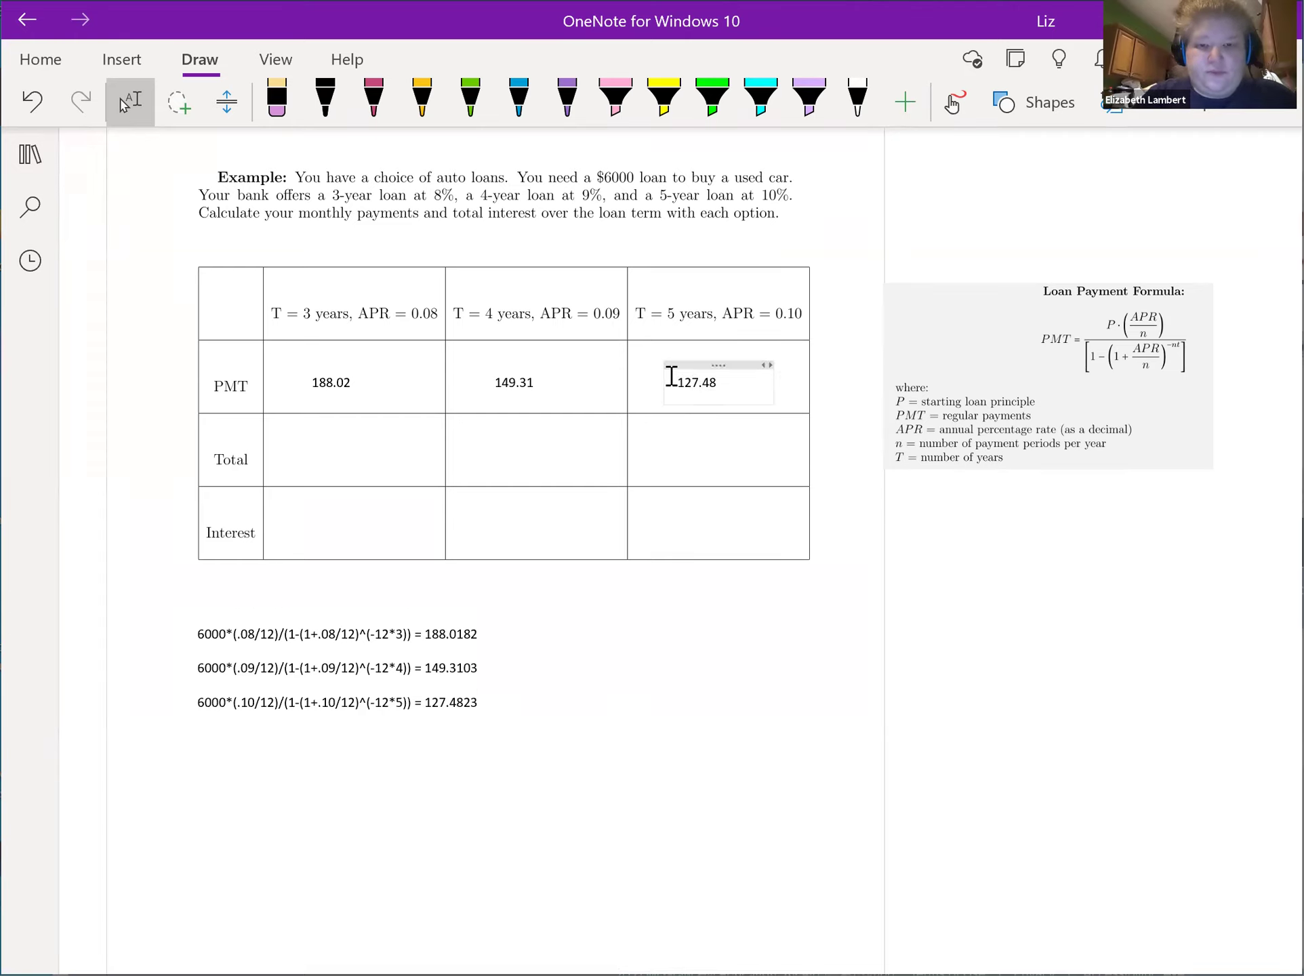
# Enter 188.02*36 = in the 3-year Total cell, giving 6,768.72.
pyautogui.click(331, 449)
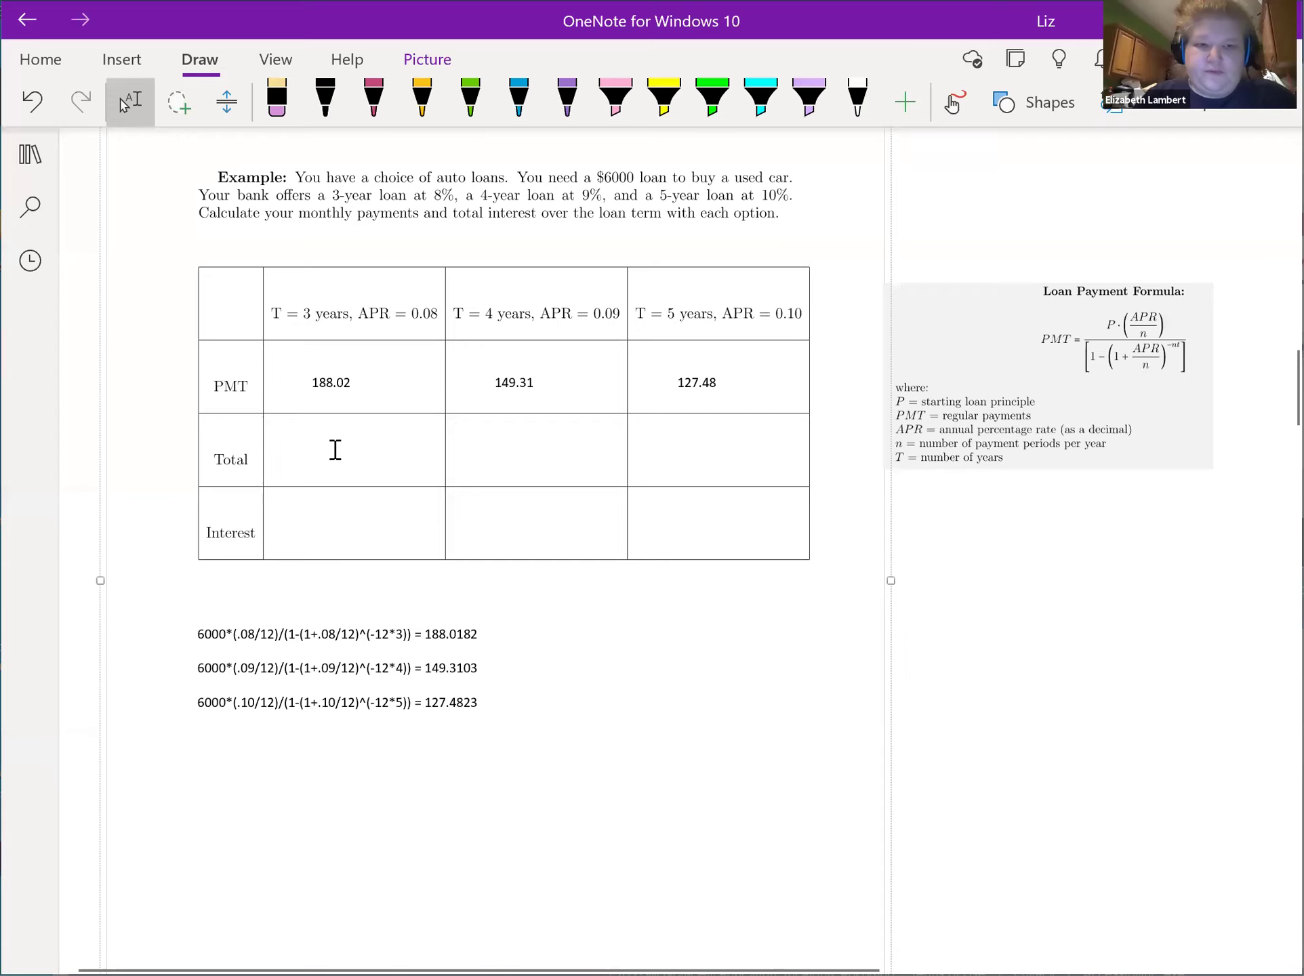
pyautogui.click(320, 448)
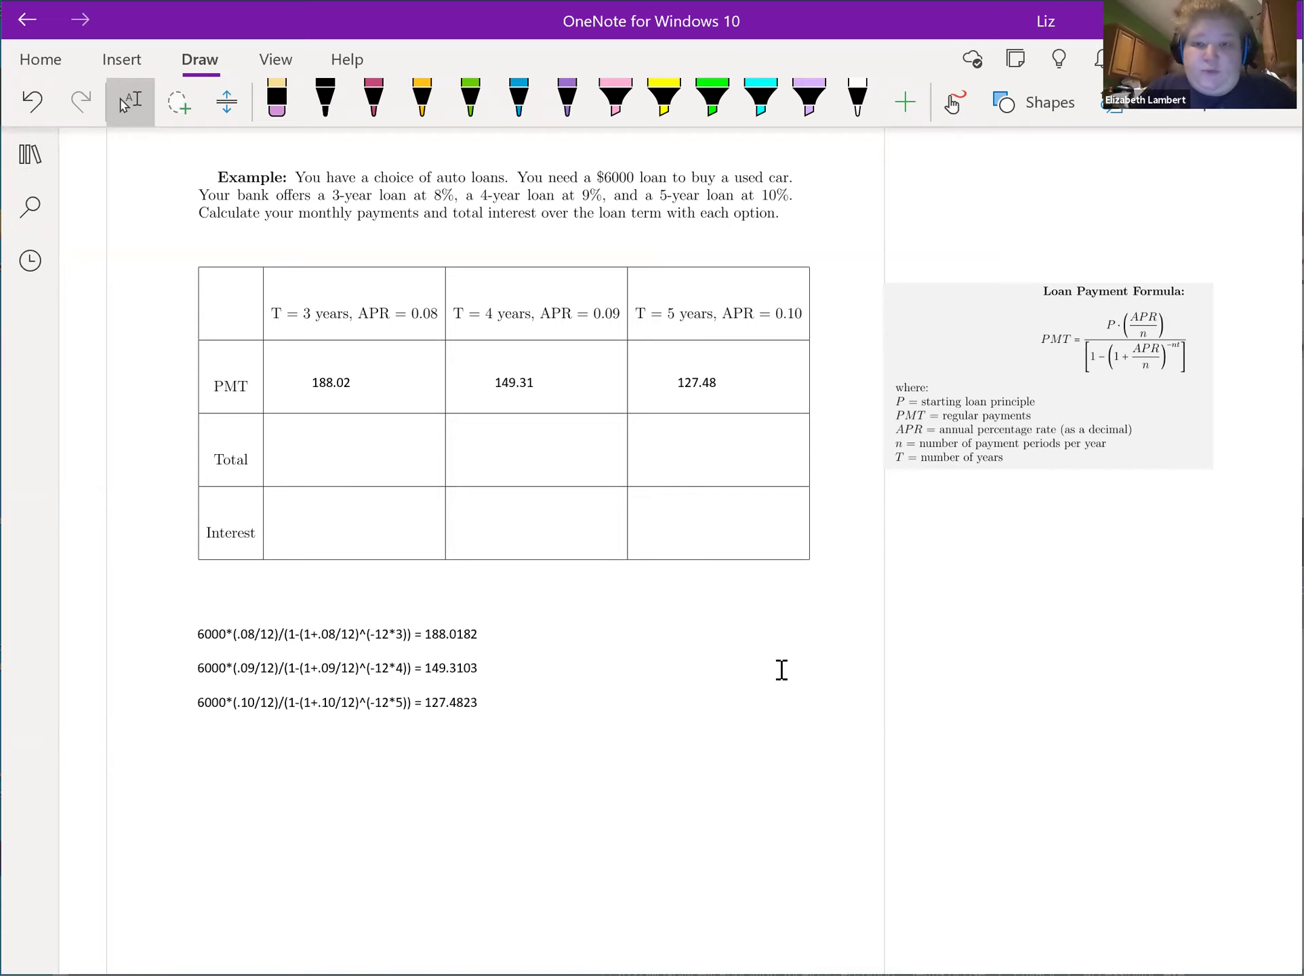
pyautogui.write('188.0')
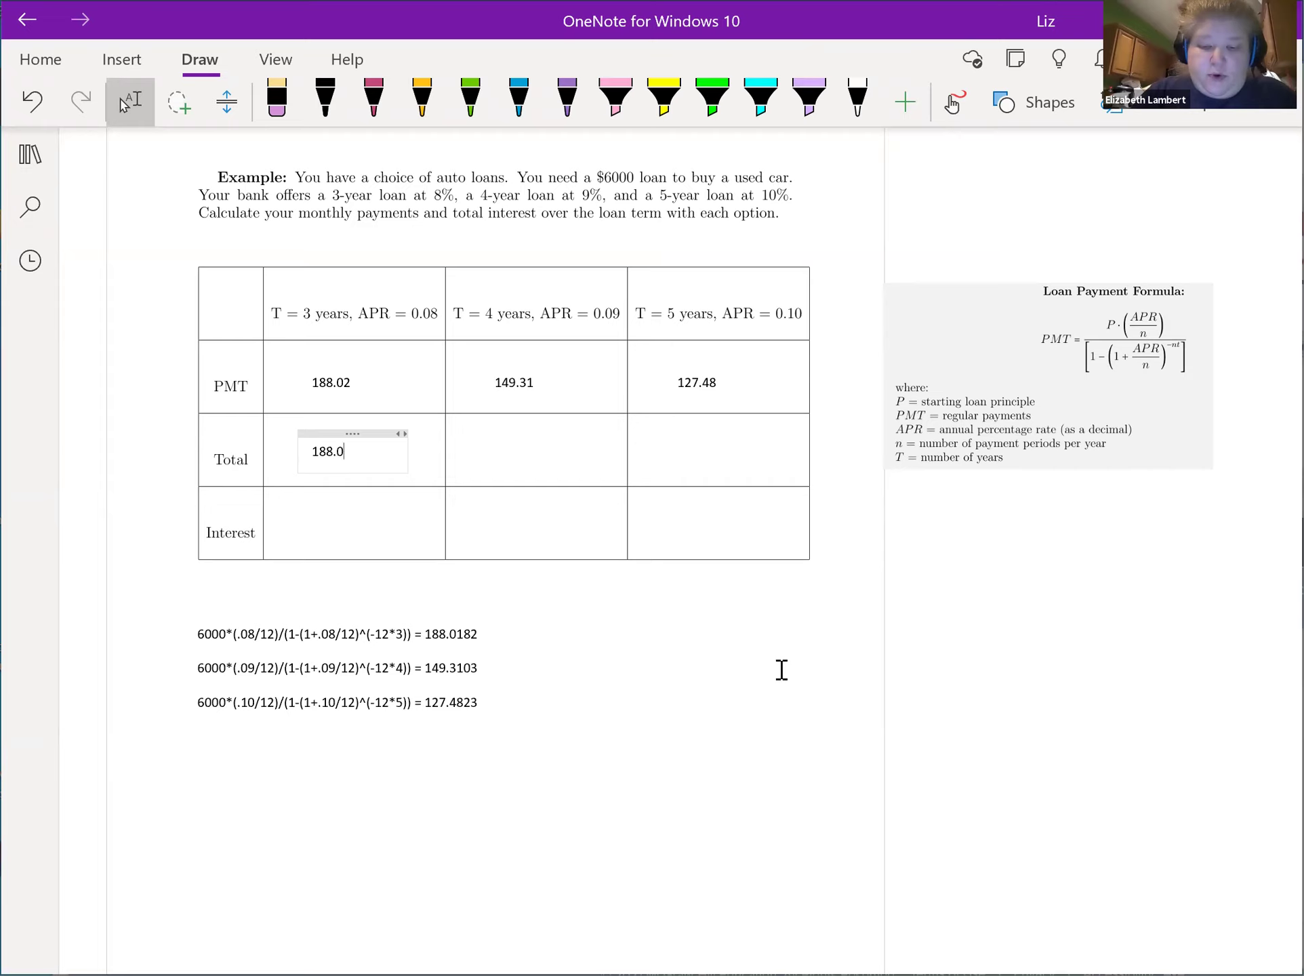
pyautogui.write('2')
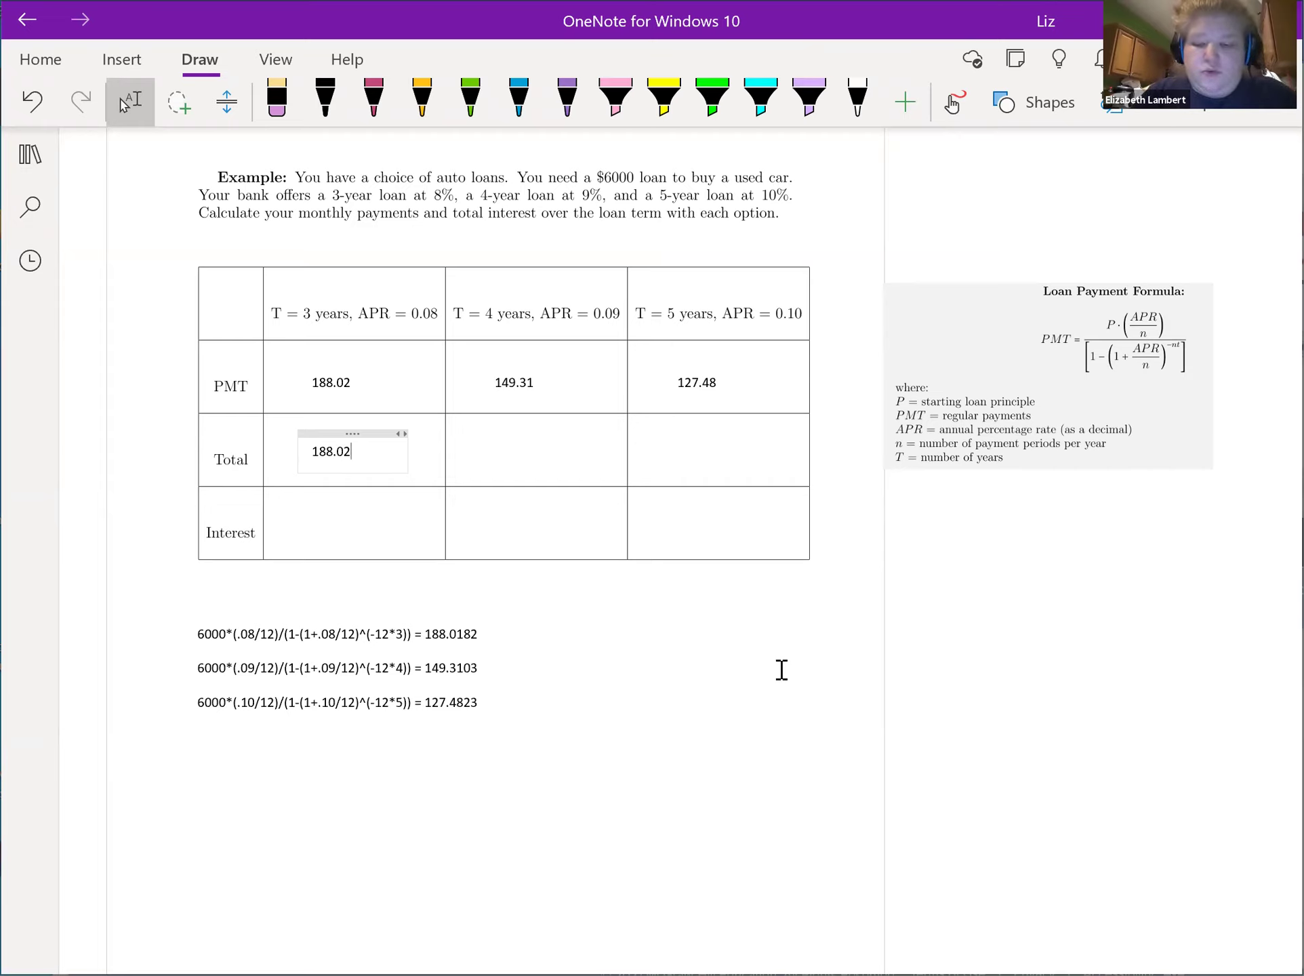
pyautogui.write('*')
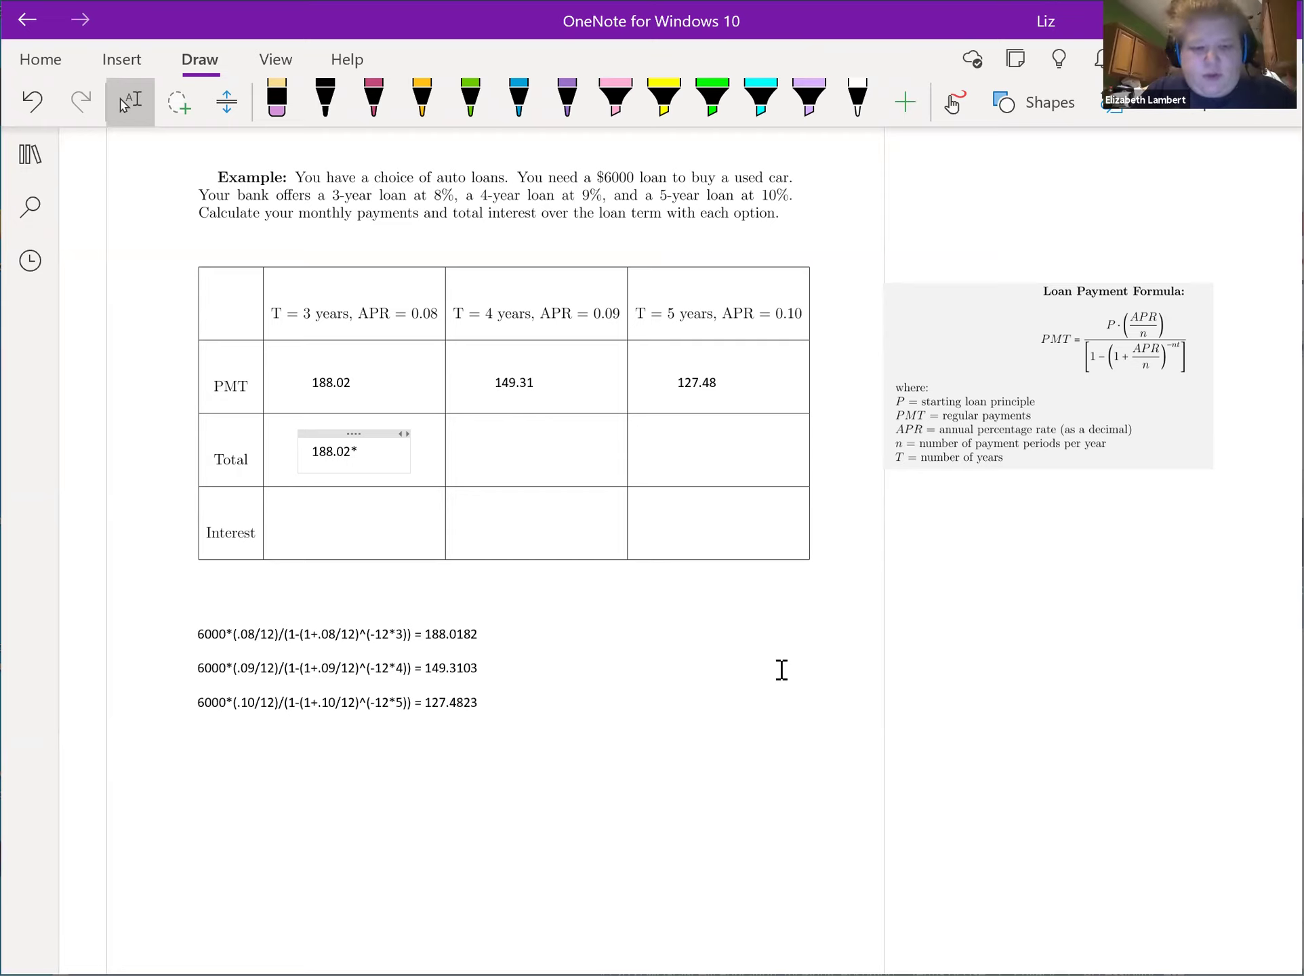
pyautogui.write('36 ')
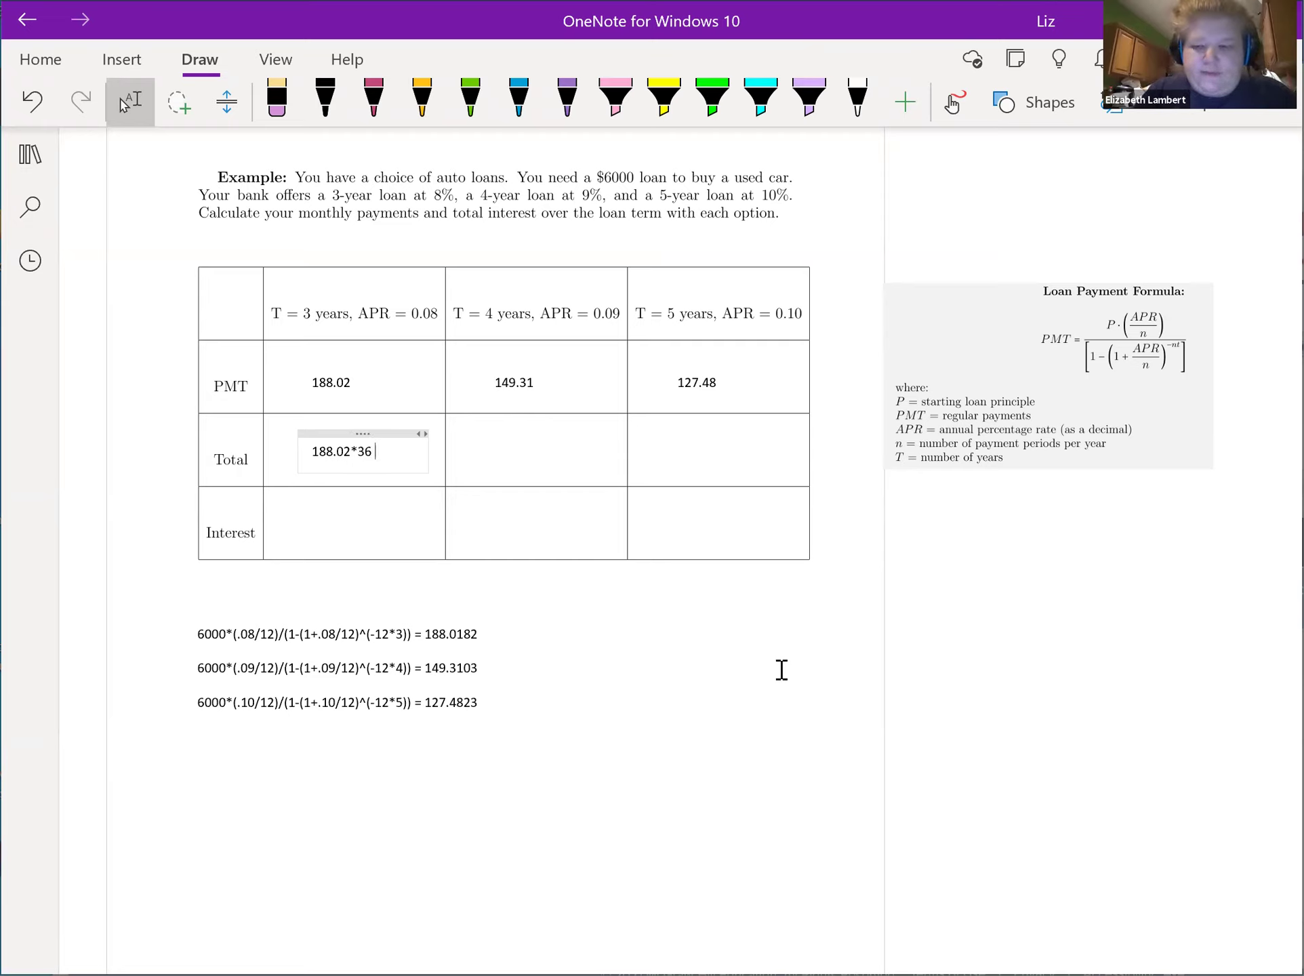
pyautogui.write('= 6,768.72')
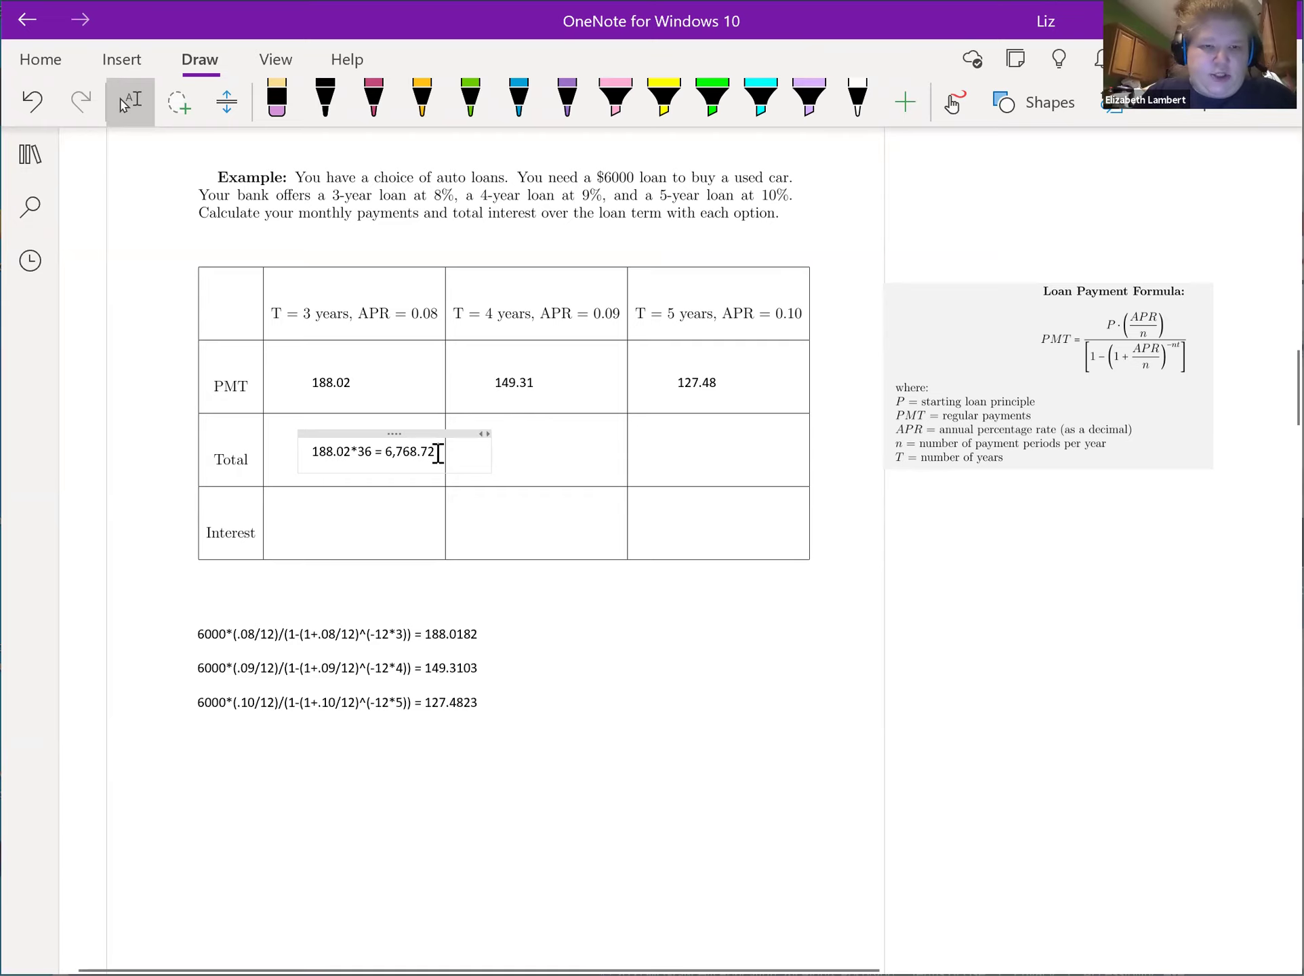
# Fill the 3-year Interest cell with 6,768.72-6000 = 768.72.
pyautogui.moveTo(427, 452); pyautogui.dragTo(390, 452)
pyautogui.hotkey('ctrl', 'c')
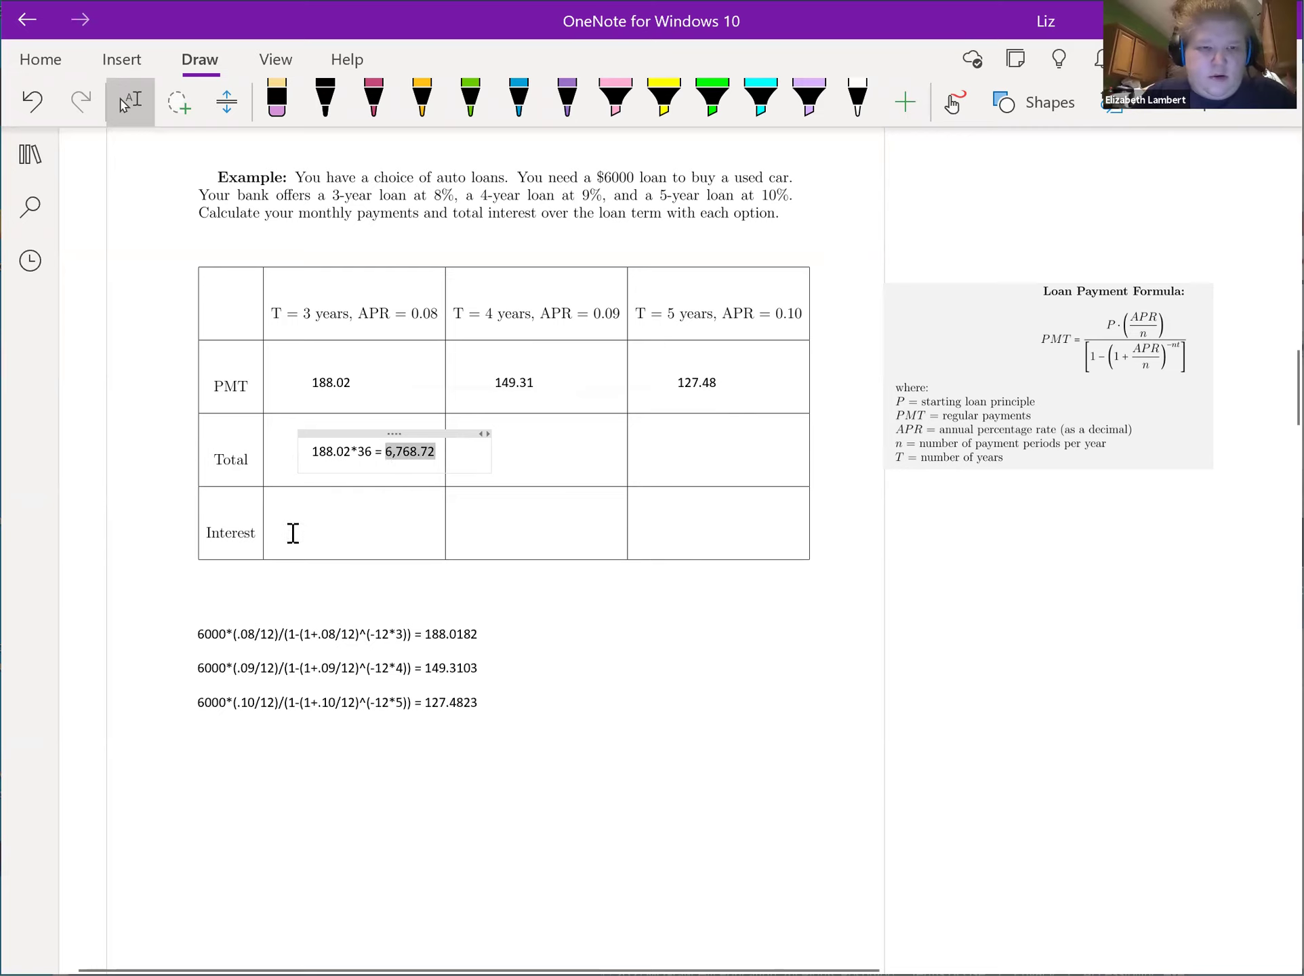
pyautogui.click(290, 523)
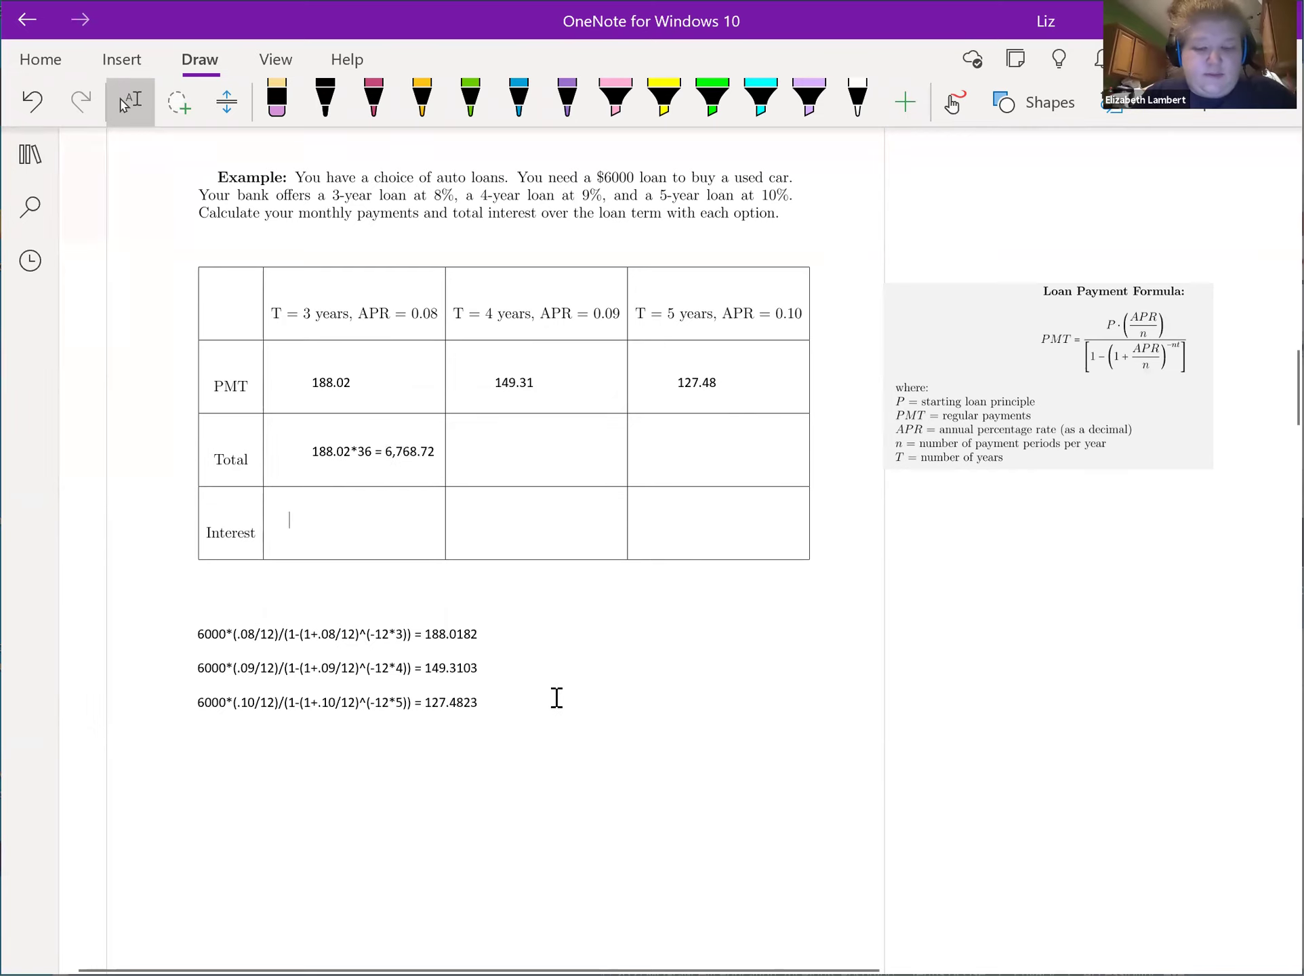
pyautogui.hotkey('ctrl', 'v')
pyautogui.write('-6000')
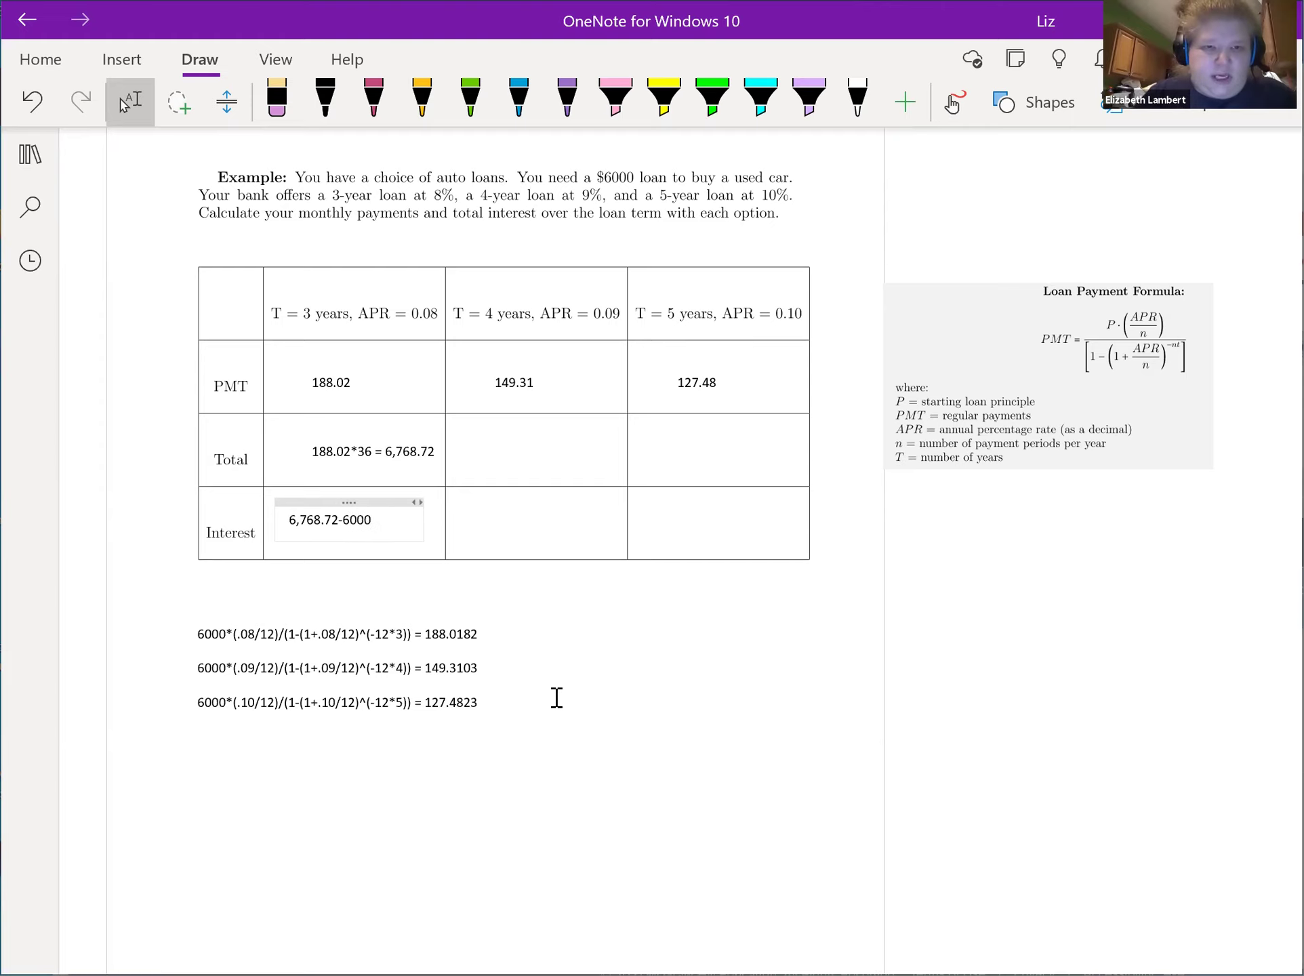
pyautogui.write(' = 768.72')
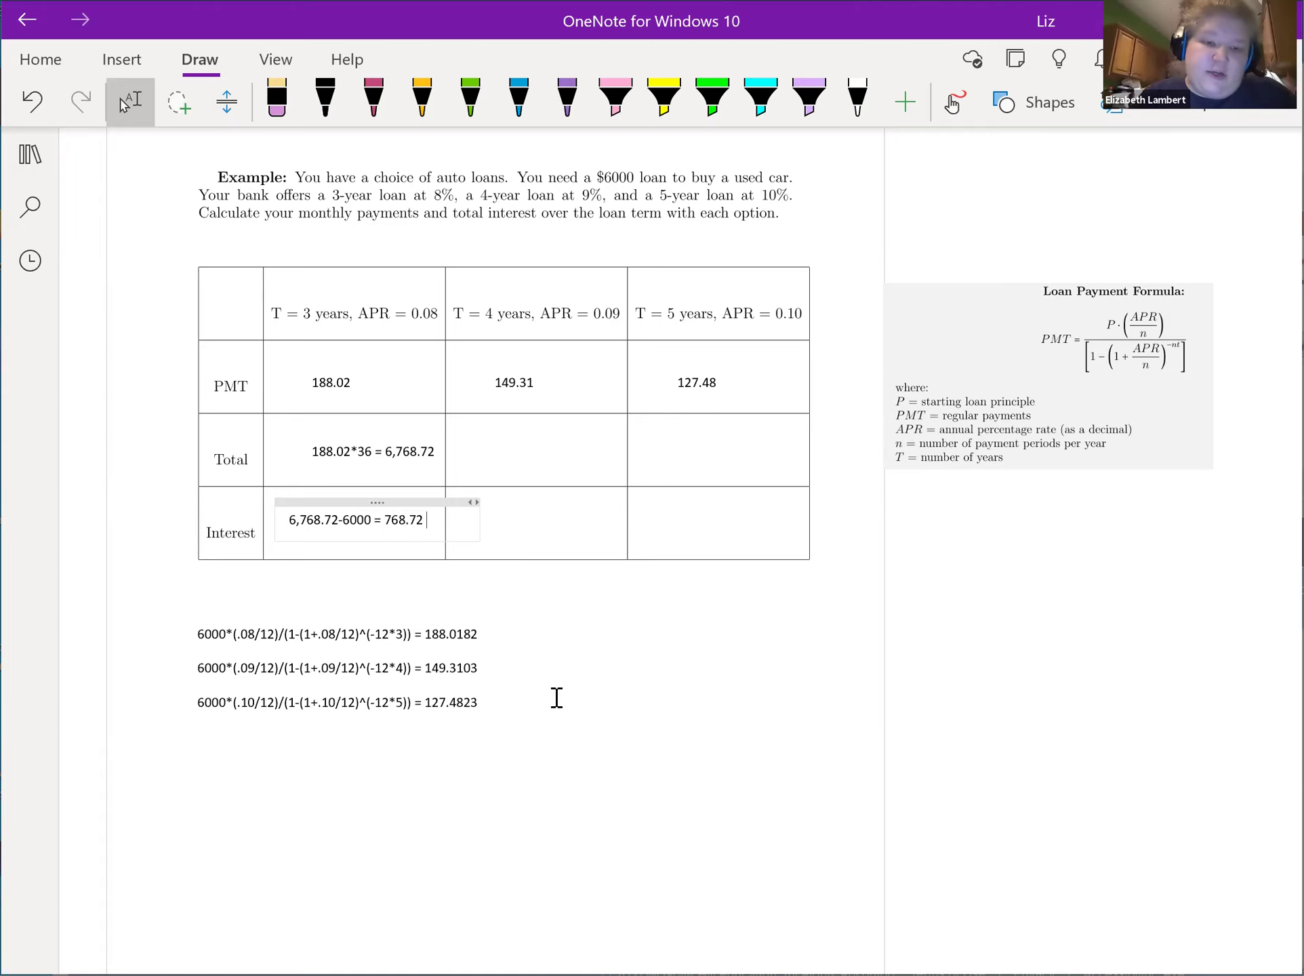
pyautogui.click(532, 452)
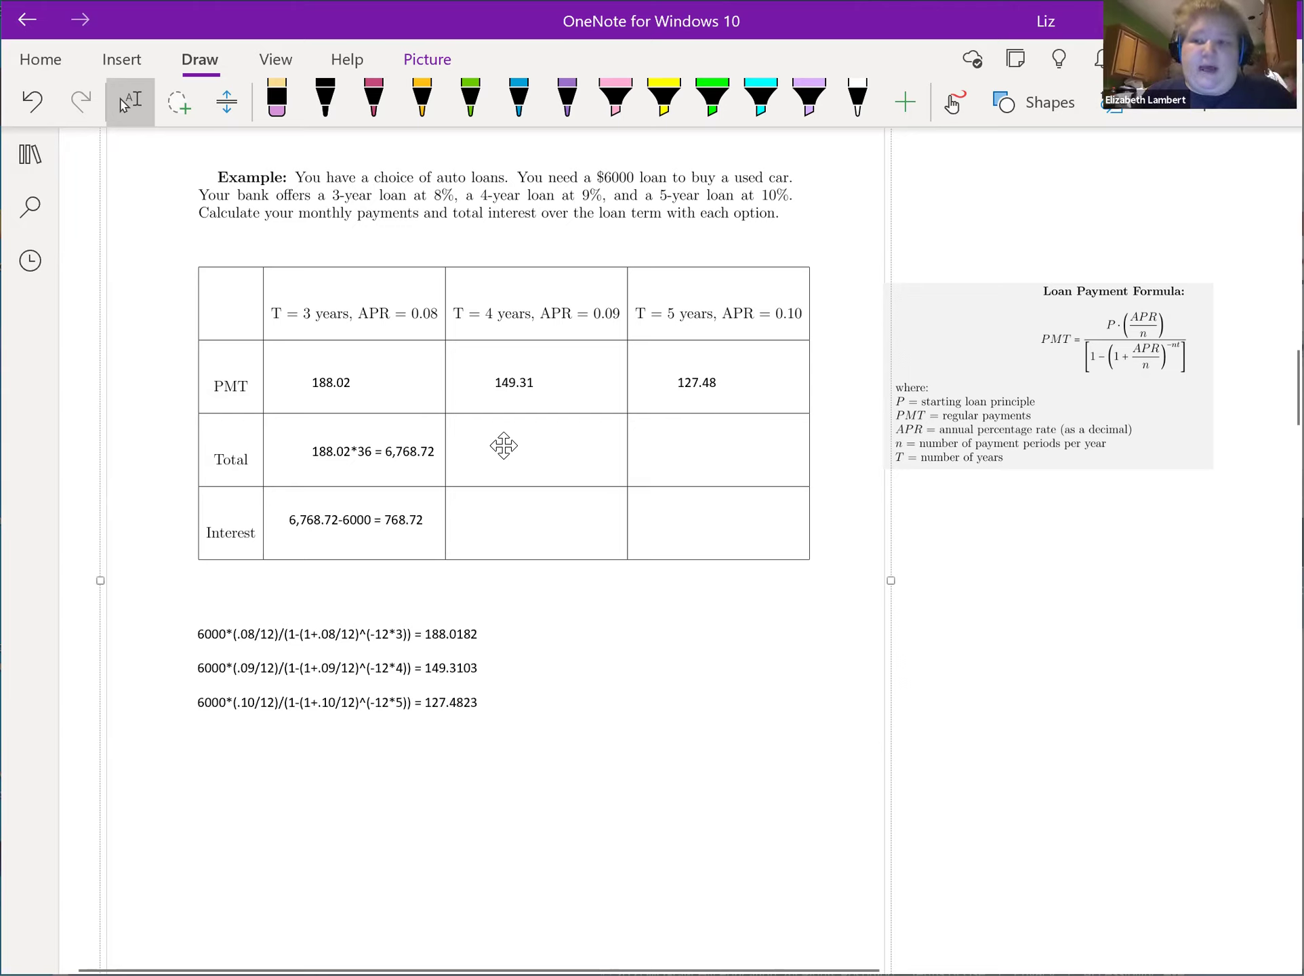
# Enter 149.31*48 = 7,166.88 in the 4-year Total cell.
pyautogui.click(471, 434)
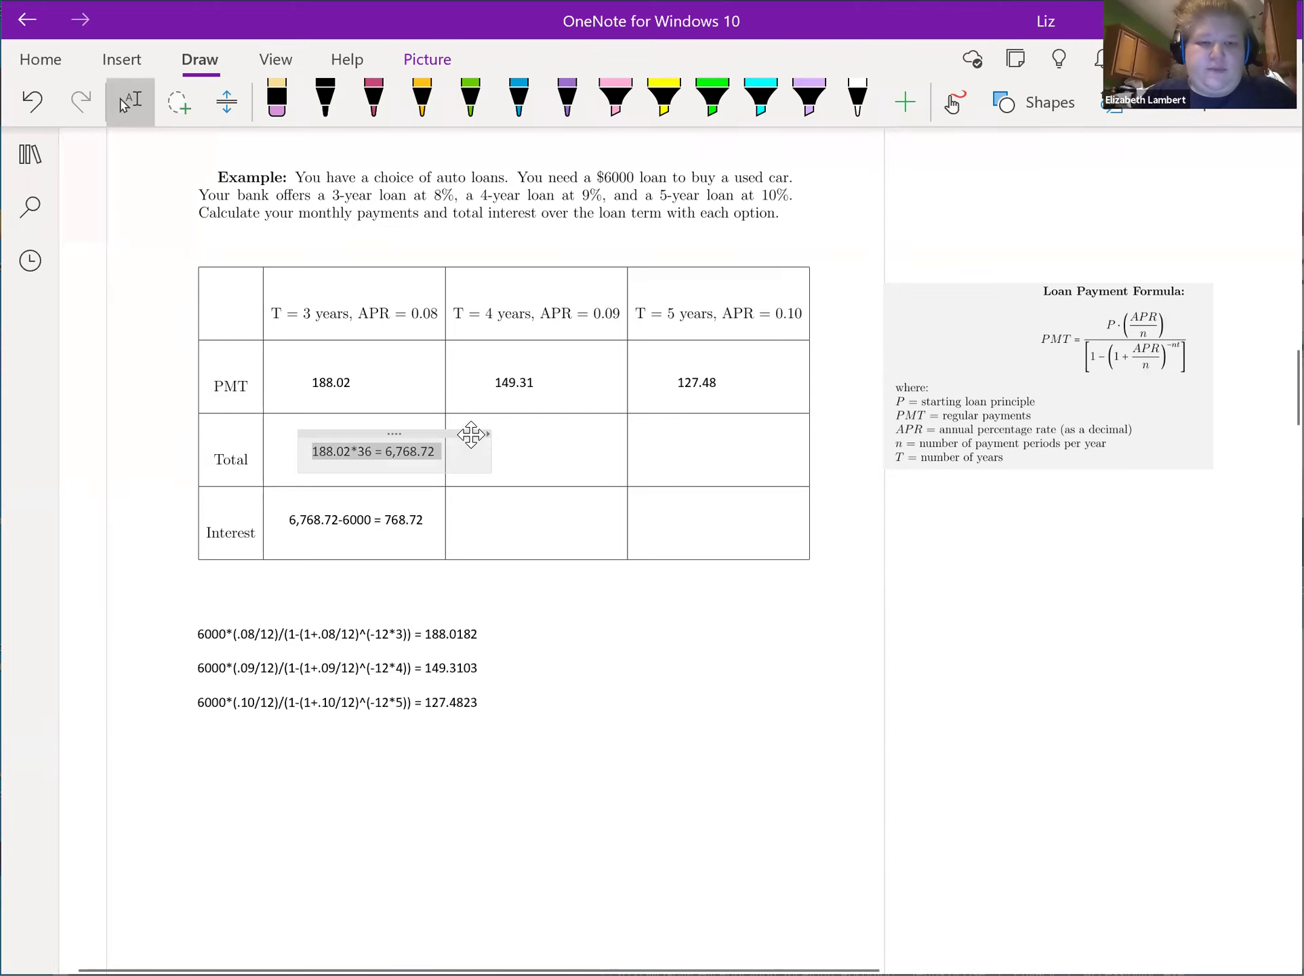
pyautogui.click(511, 441)
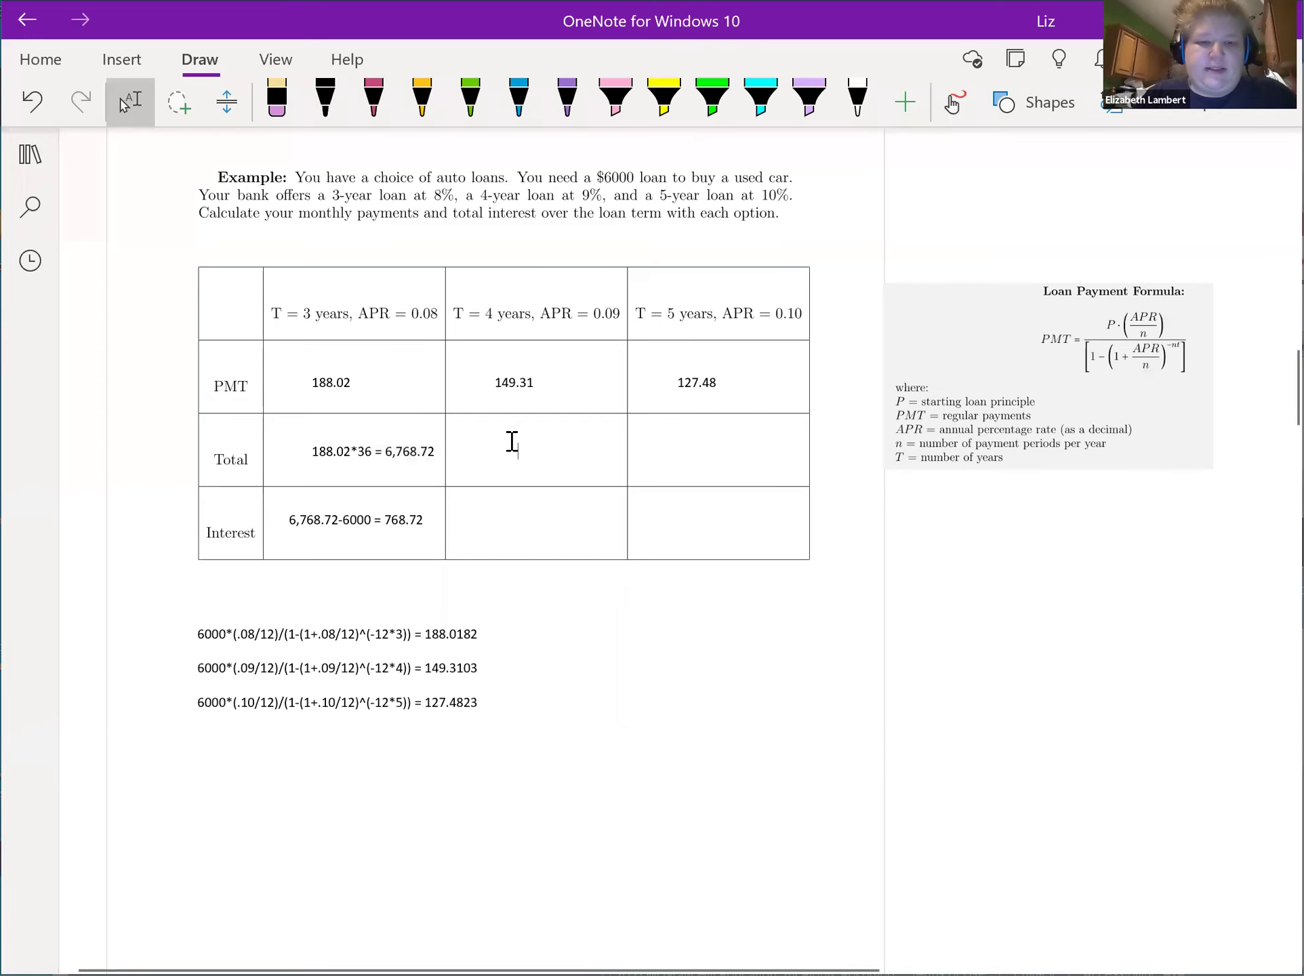
pyautogui.click(472, 420)
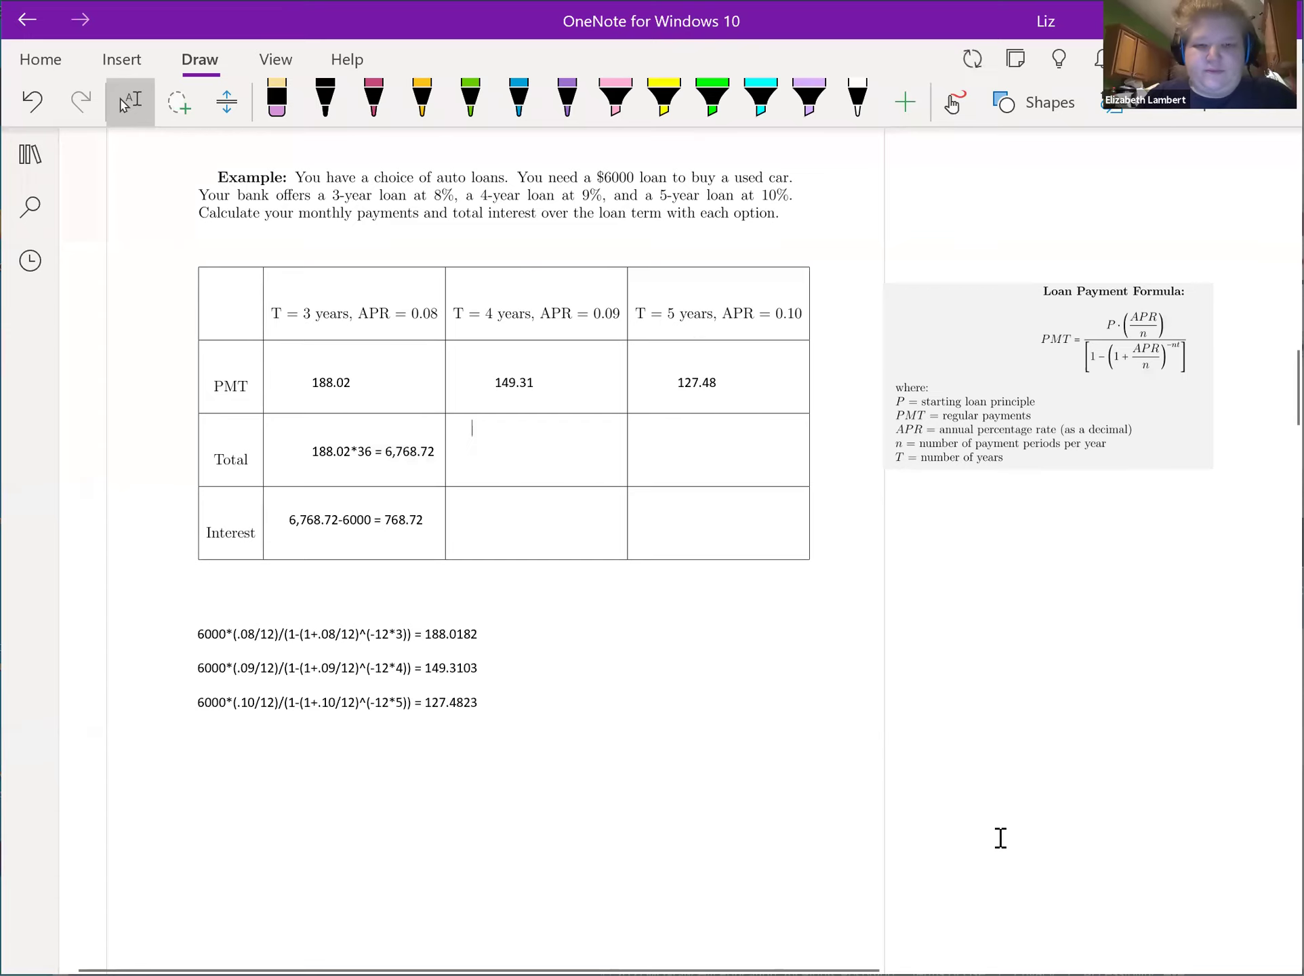
pyautogui.press('Return')
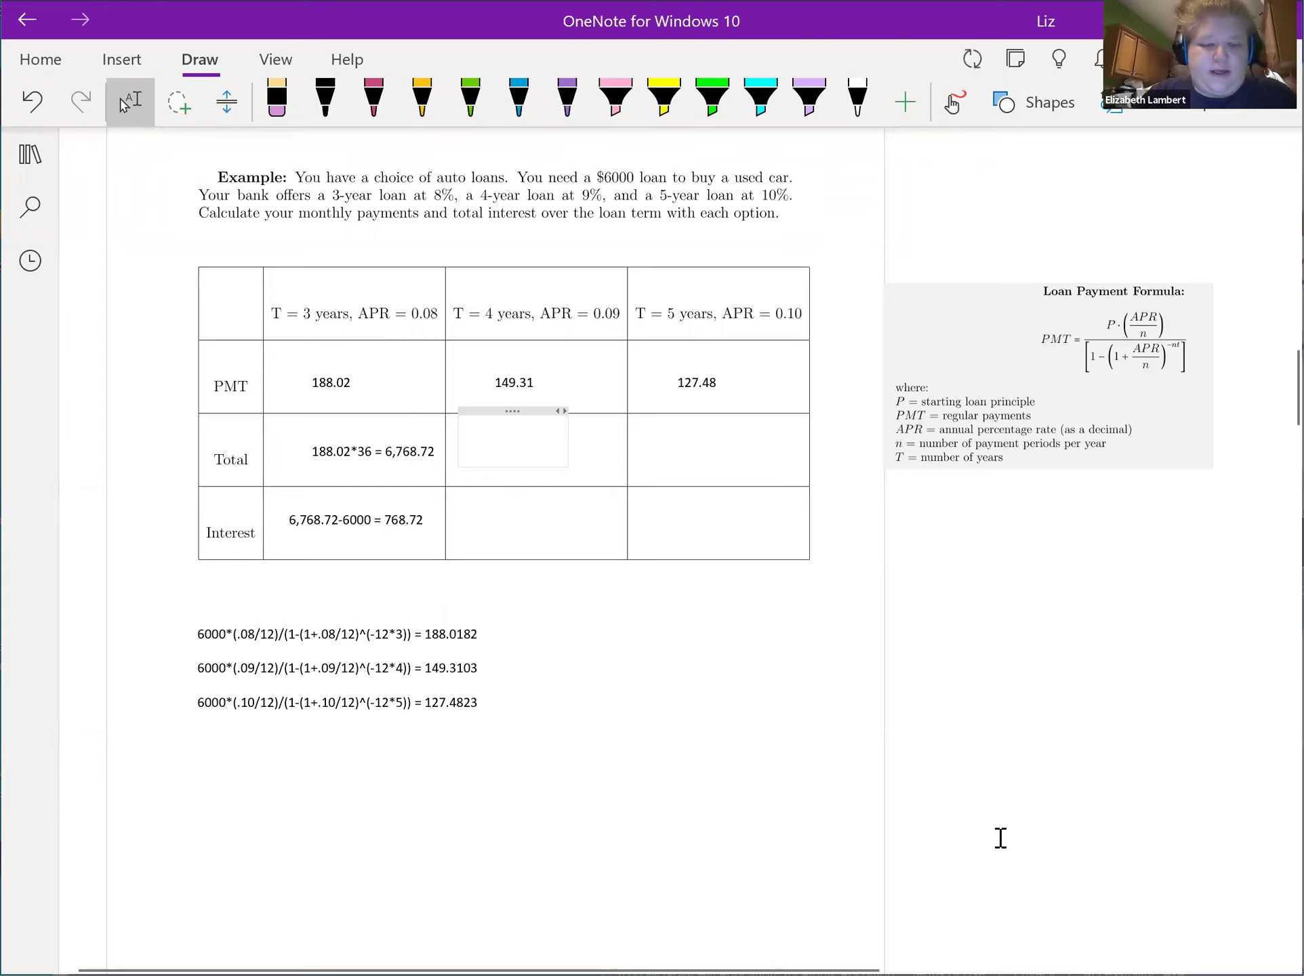
pyautogui.write('149.')
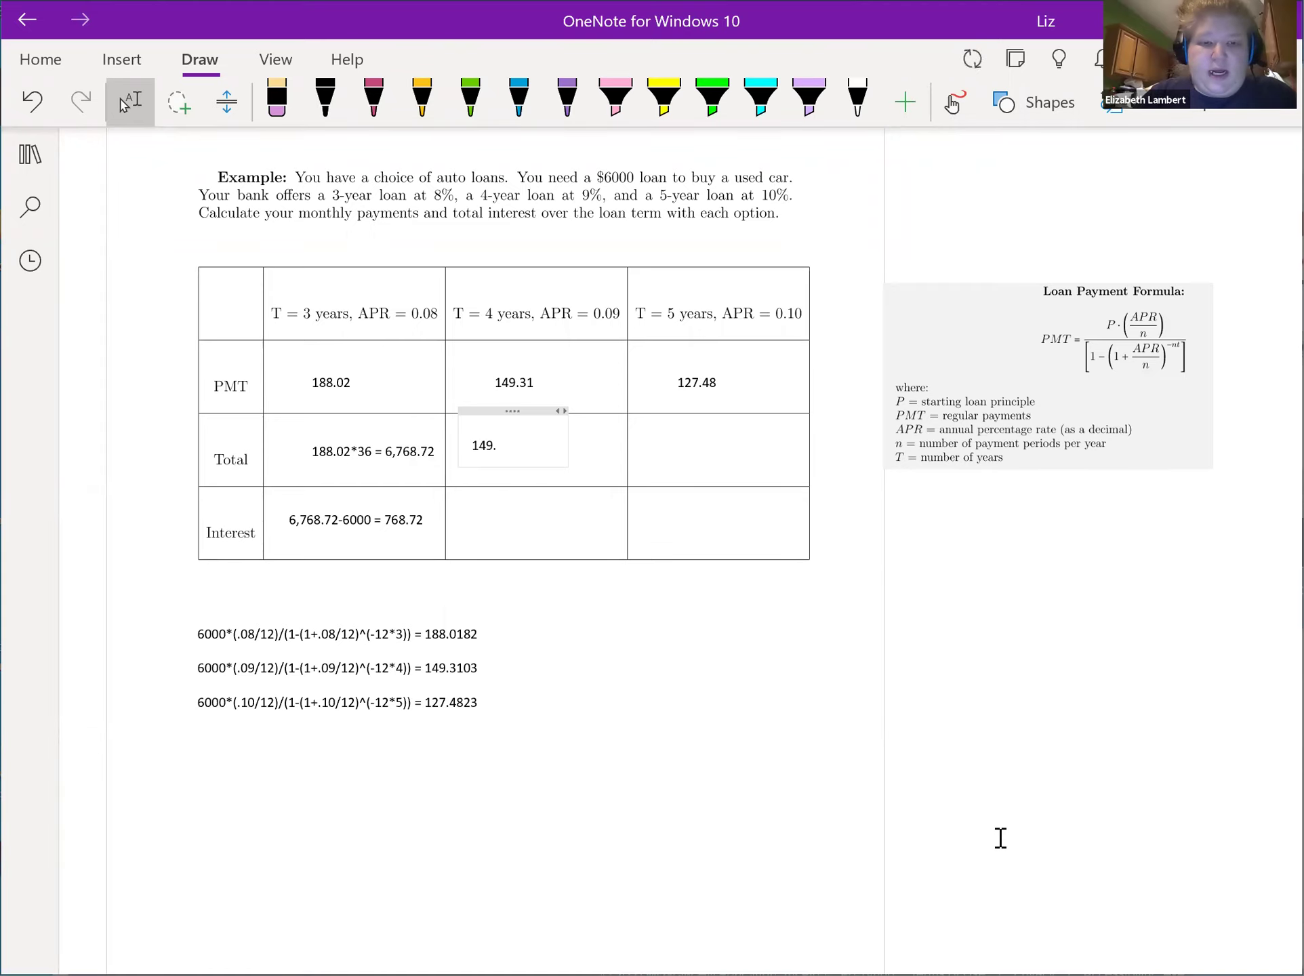
pyautogui.write('31')
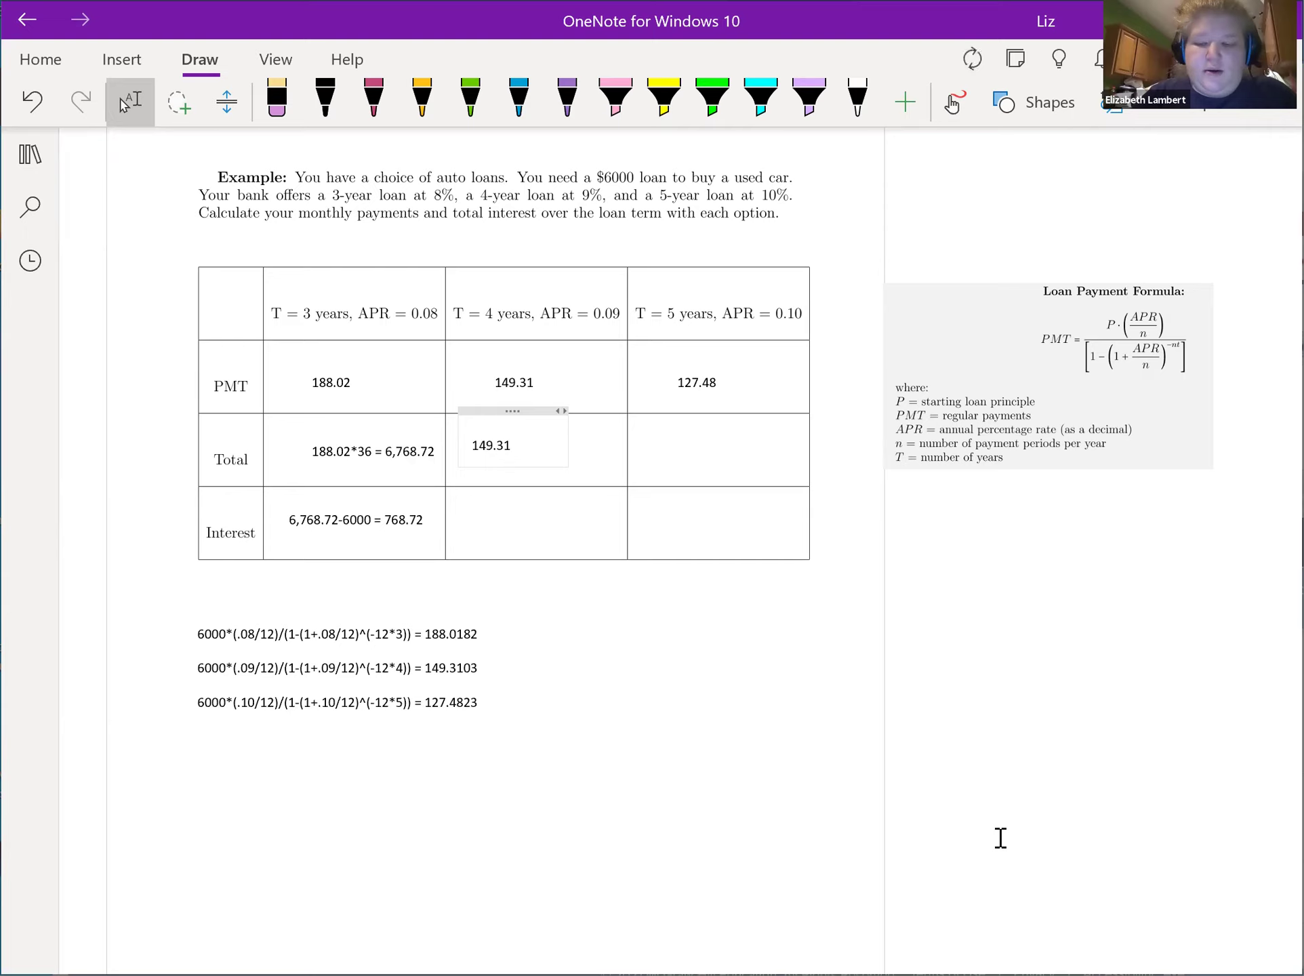
pyautogui.write('*')
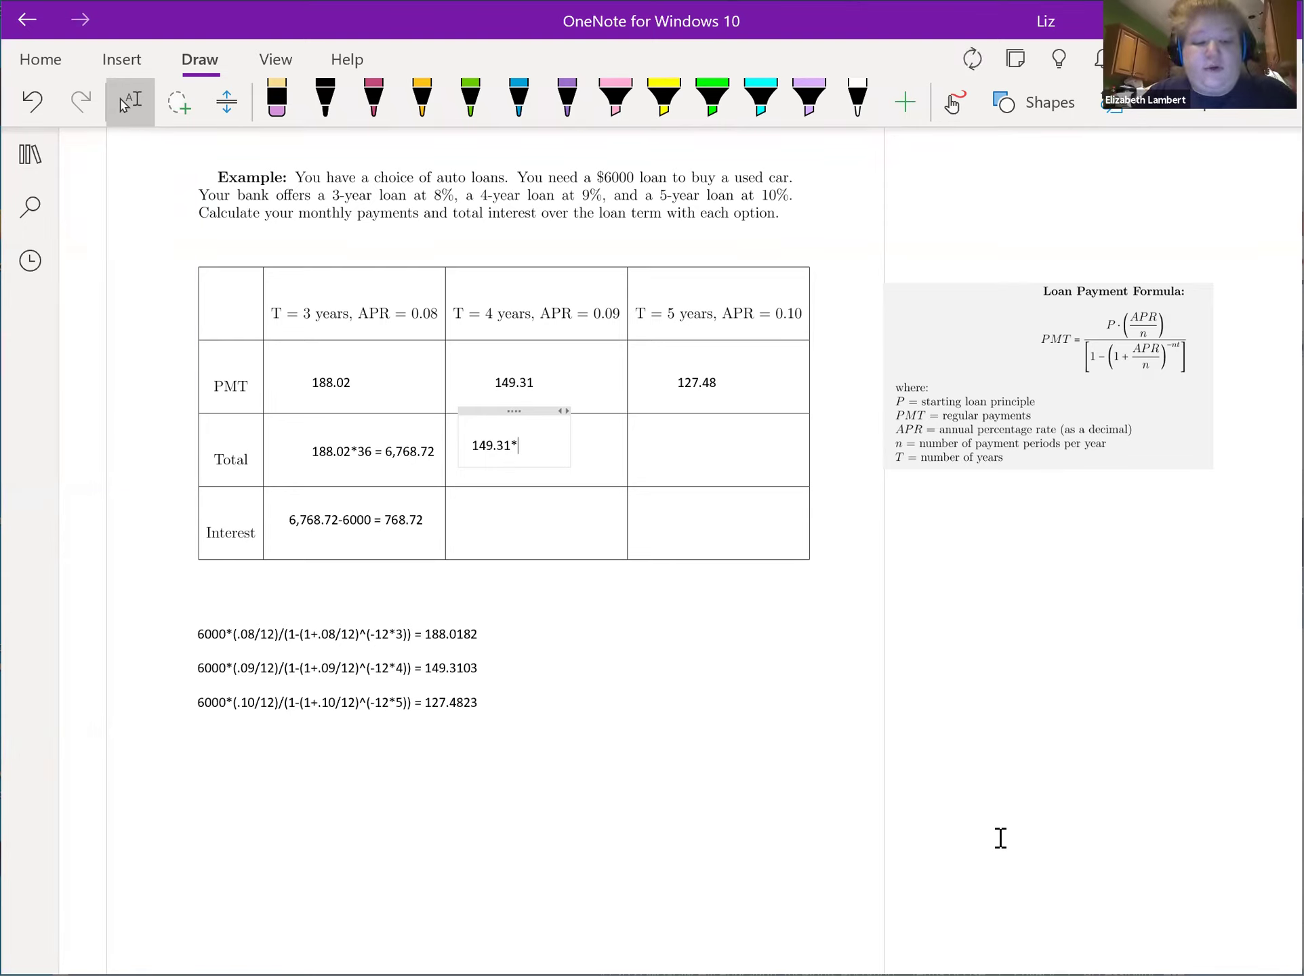
pyautogui.write('48')
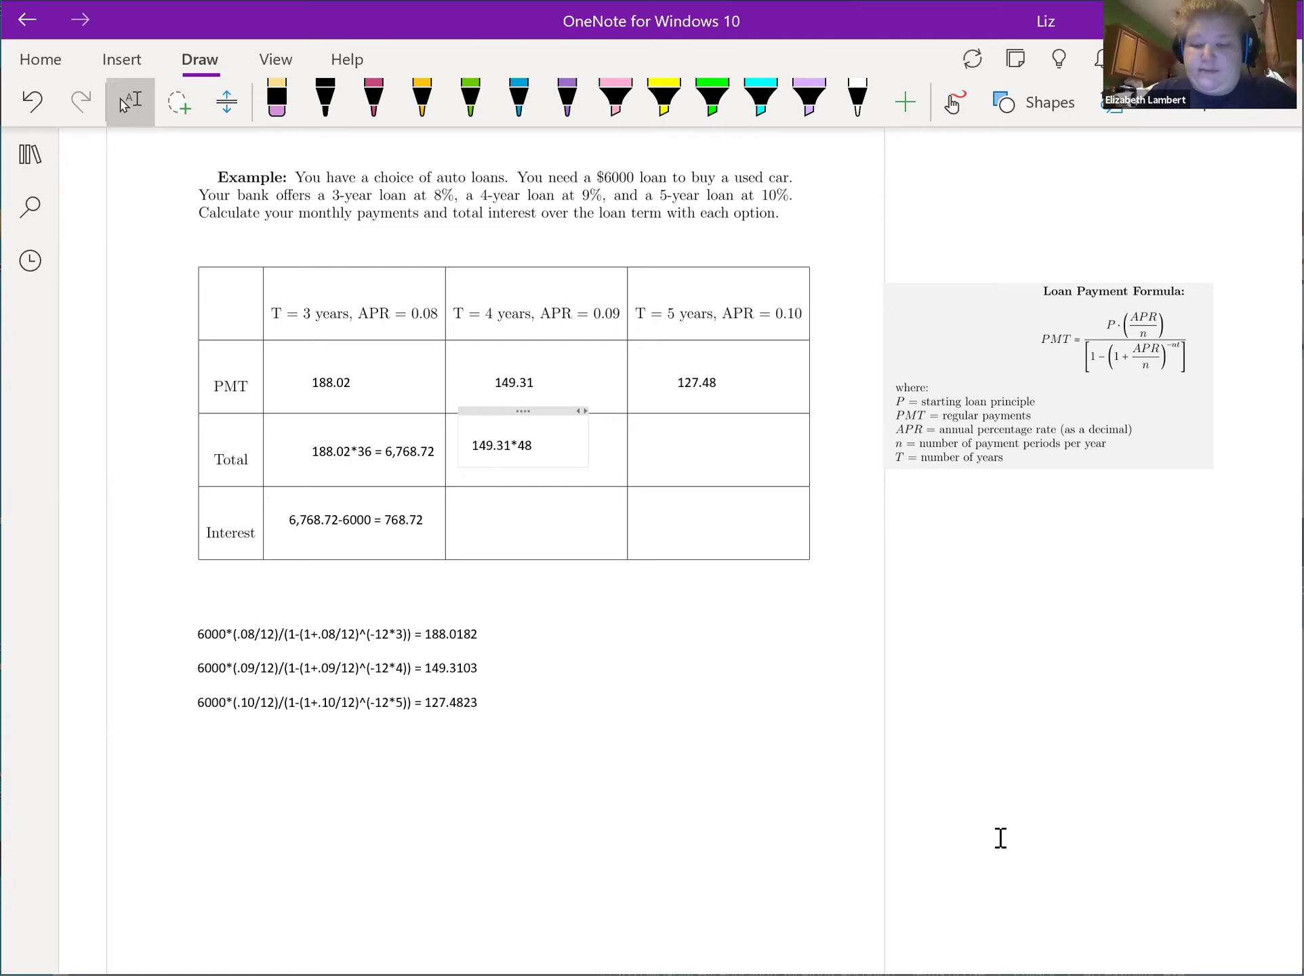
pyautogui.write(' = 7,166.88')
# Fill the 4-year Interest cell with 7,166.88-6000 = 1166.88.
pyautogui.hotkey('shift', 'Left')
pyautogui.hotkey('shift', 'Left')
pyautogui.hotkey('shift', 'Left')
pyautogui.hotkey('shift', 'Left')
pyautogui.hotkey('shift', 'Left')
pyautogui.hotkey('shift', 'Left')
pyautogui.hotkey('shift', 'Left')
pyautogui.hotkey('shift', 'Left')
pyautogui.hotkey('shift', 'Right')
pyautogui.hotkey('ctrl', 'c')
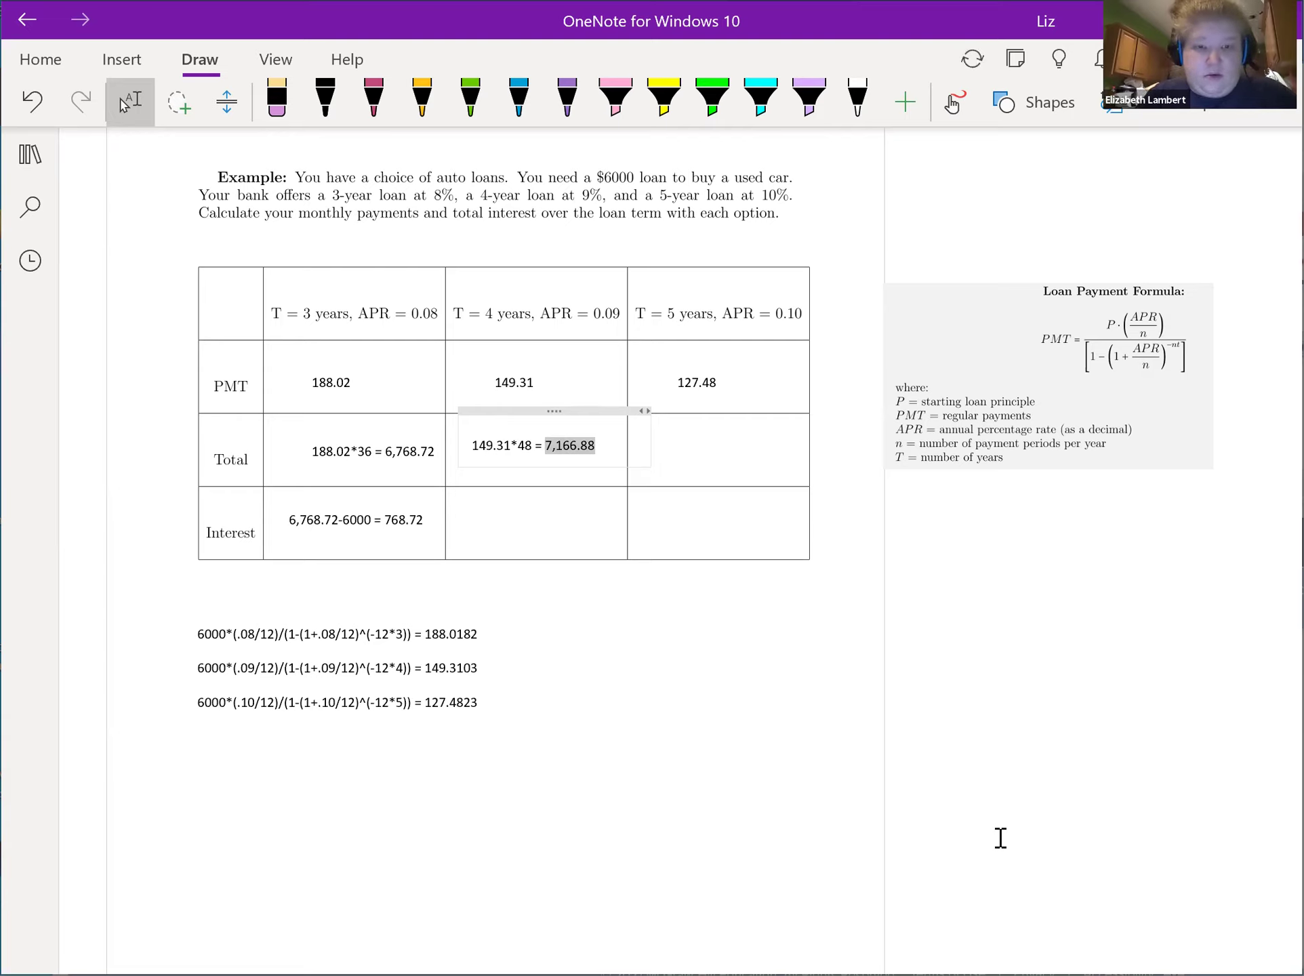
pyautogui.click(464, 522)
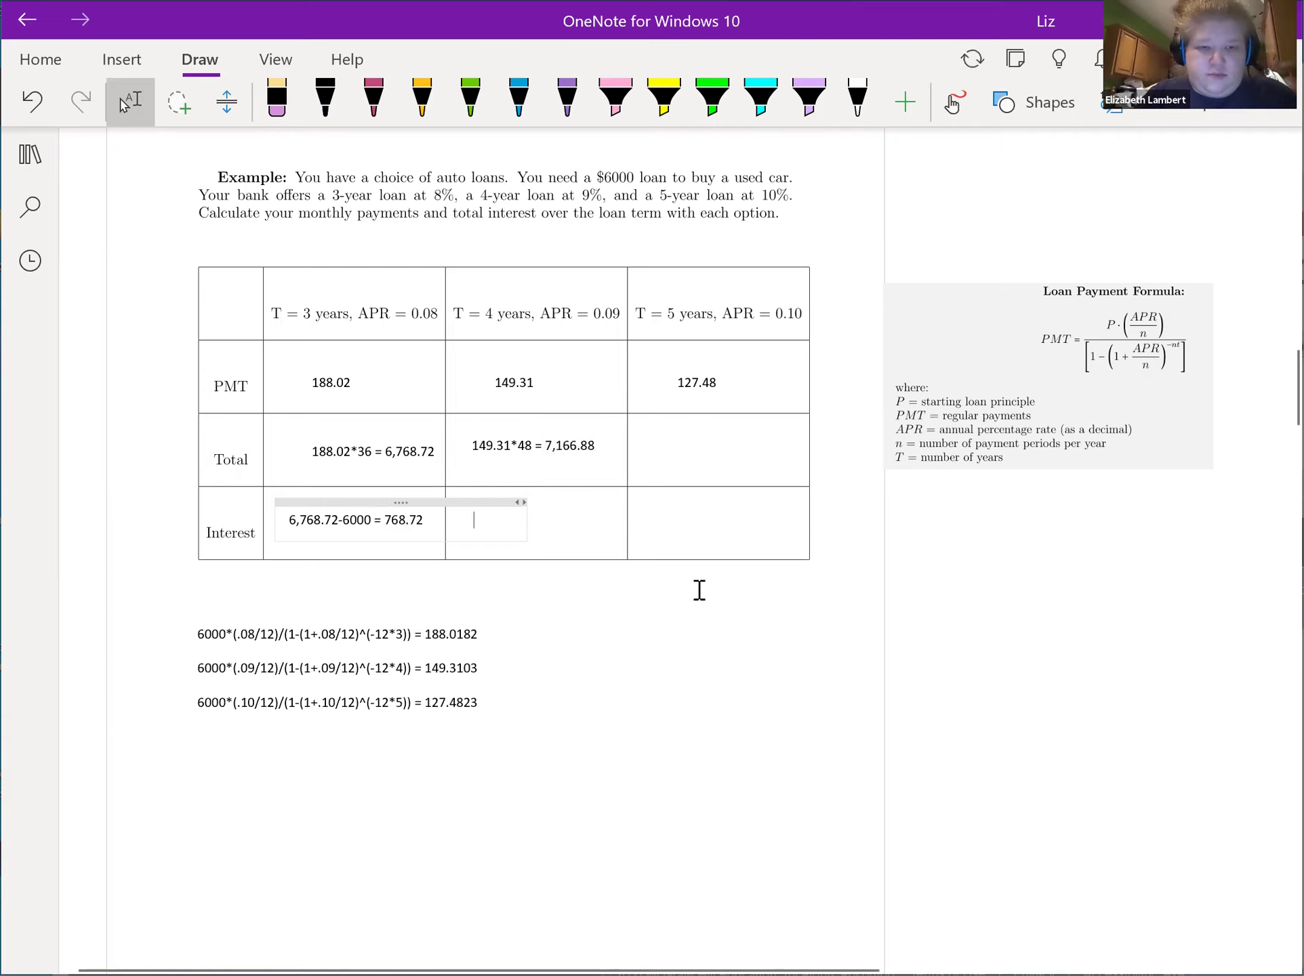
pyautogui.hotkey('ctrl', 'v')
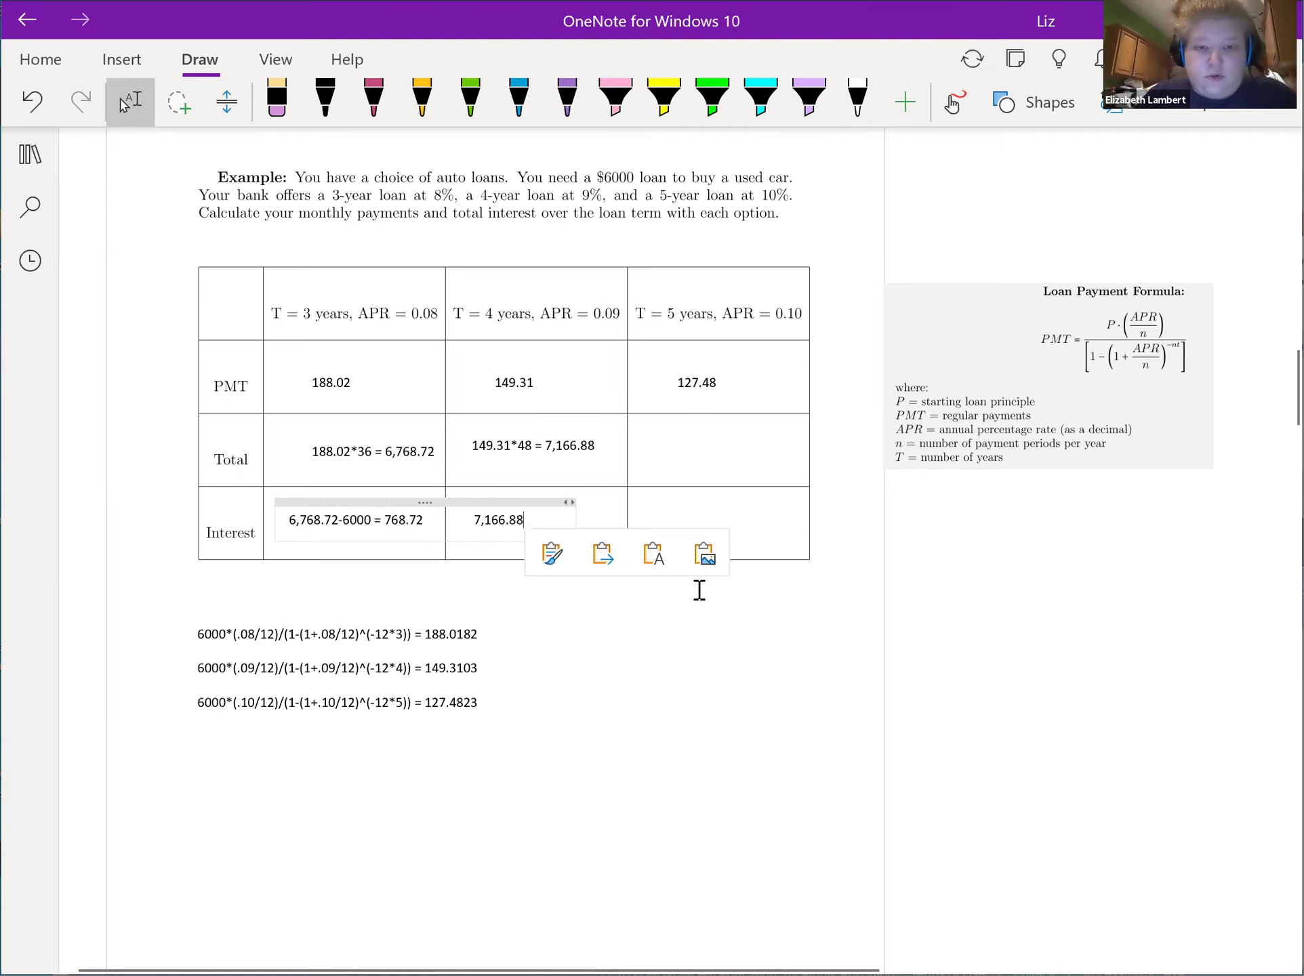
pyautogui.write('-6')
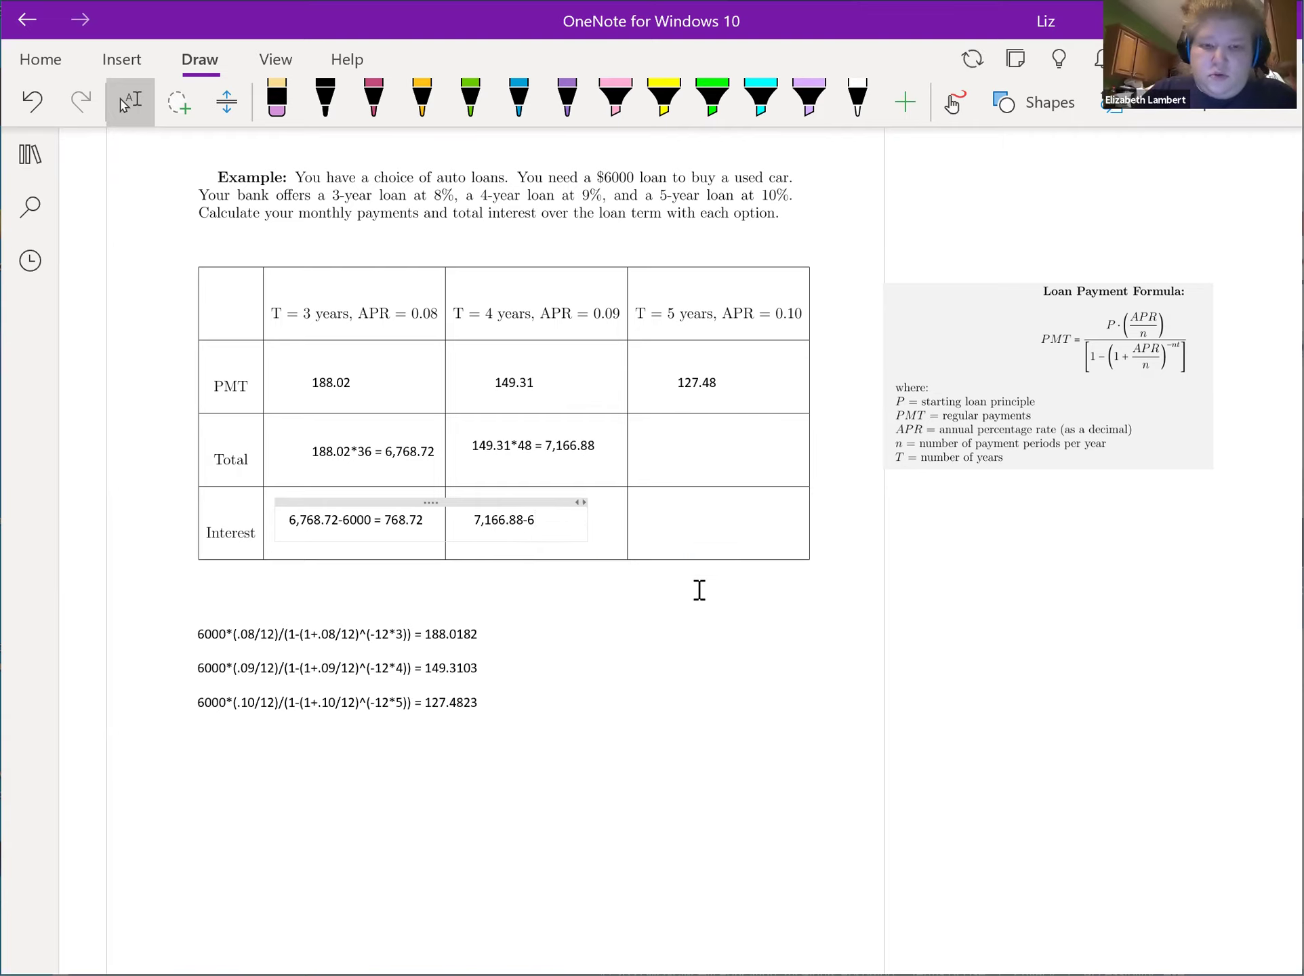
pyautogui.write('000 = 1166.88')
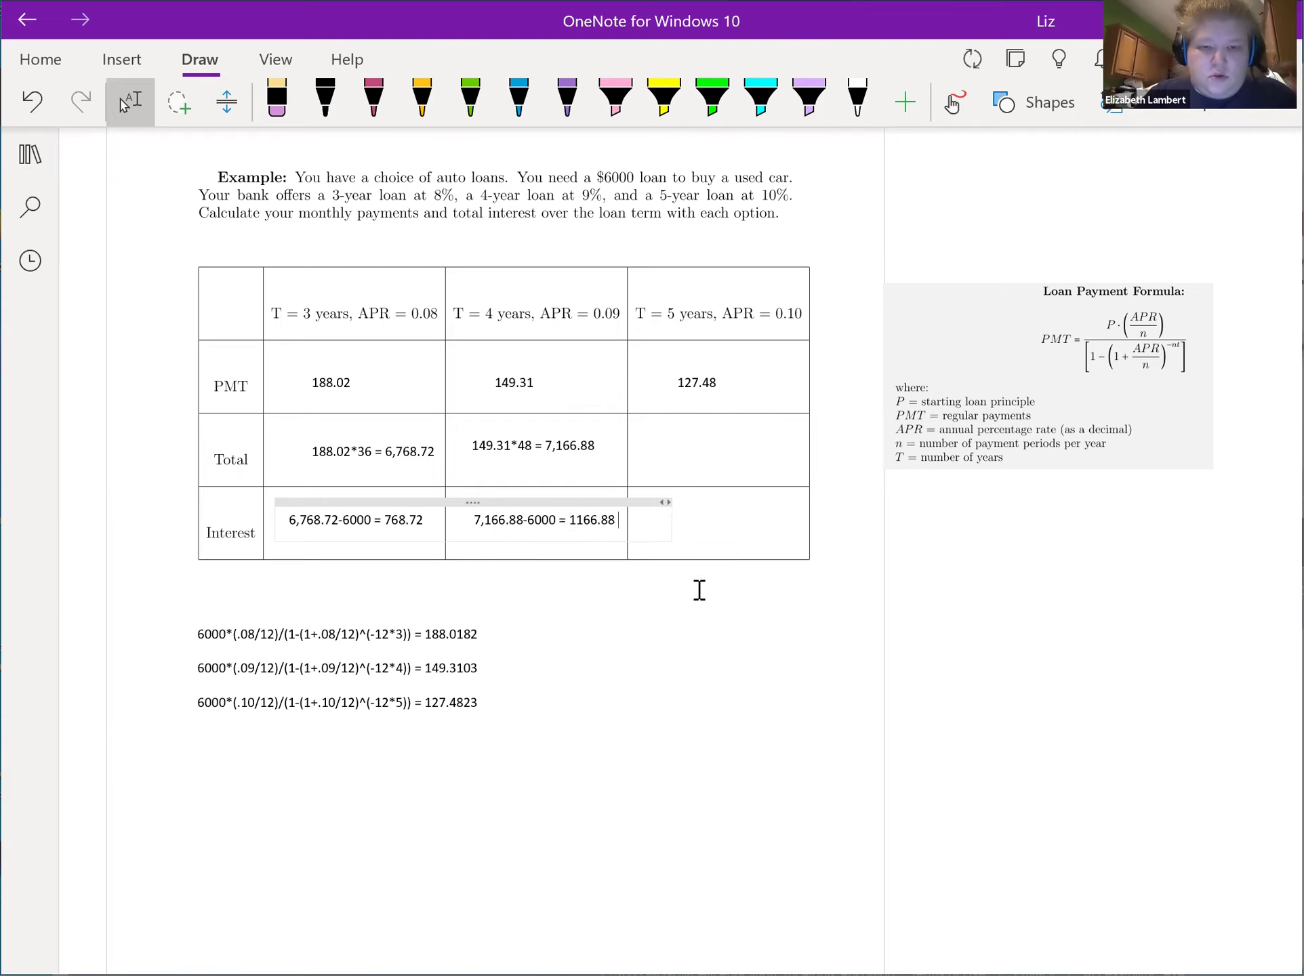
# Enter 127.48*60 = in the 5-year Total cell, giving 7,648.8.
pyautogui.click(639, 440)
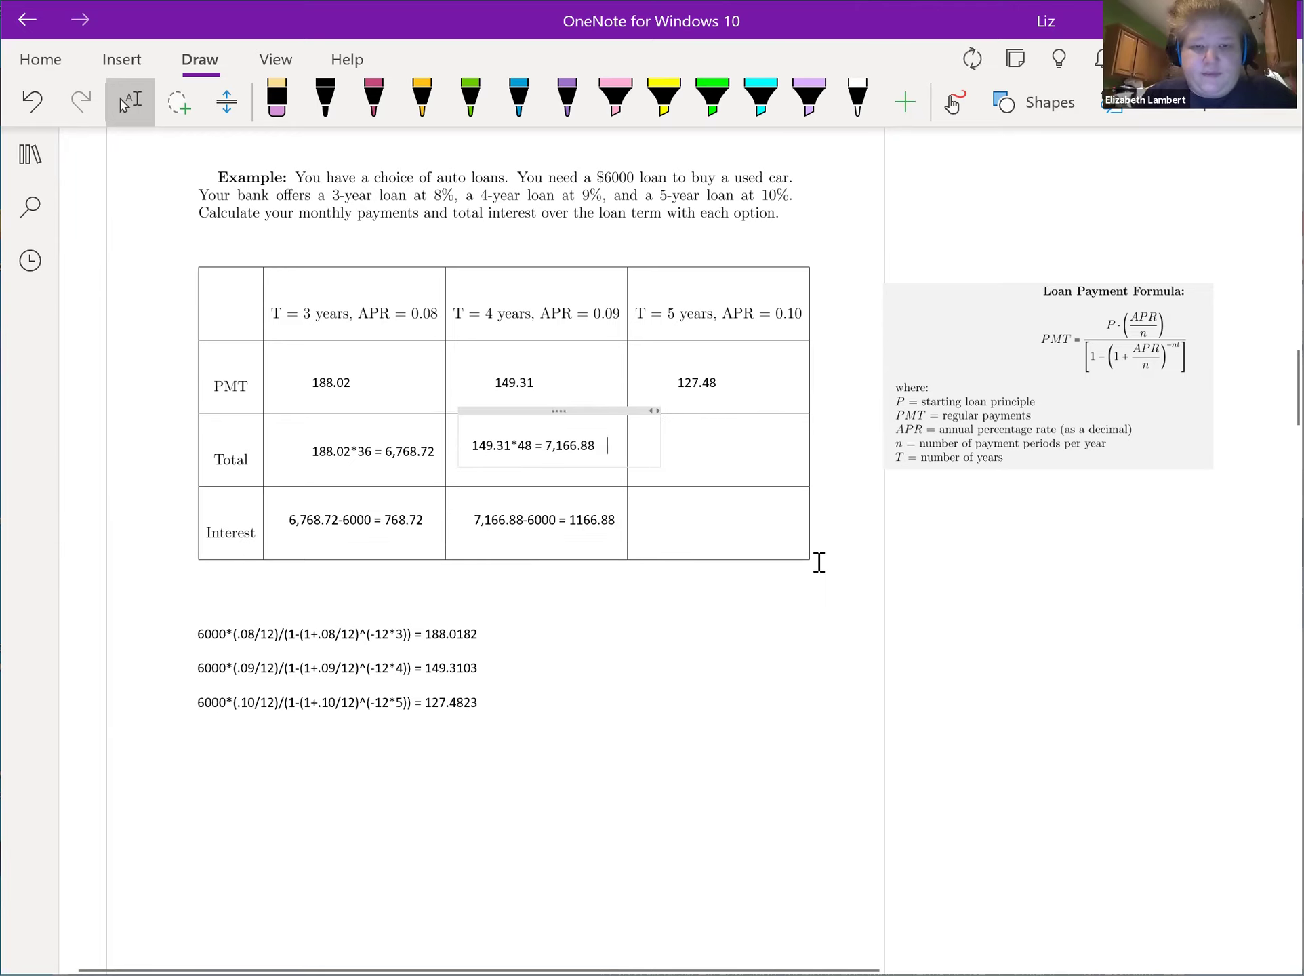
pyautogui.write('127.')
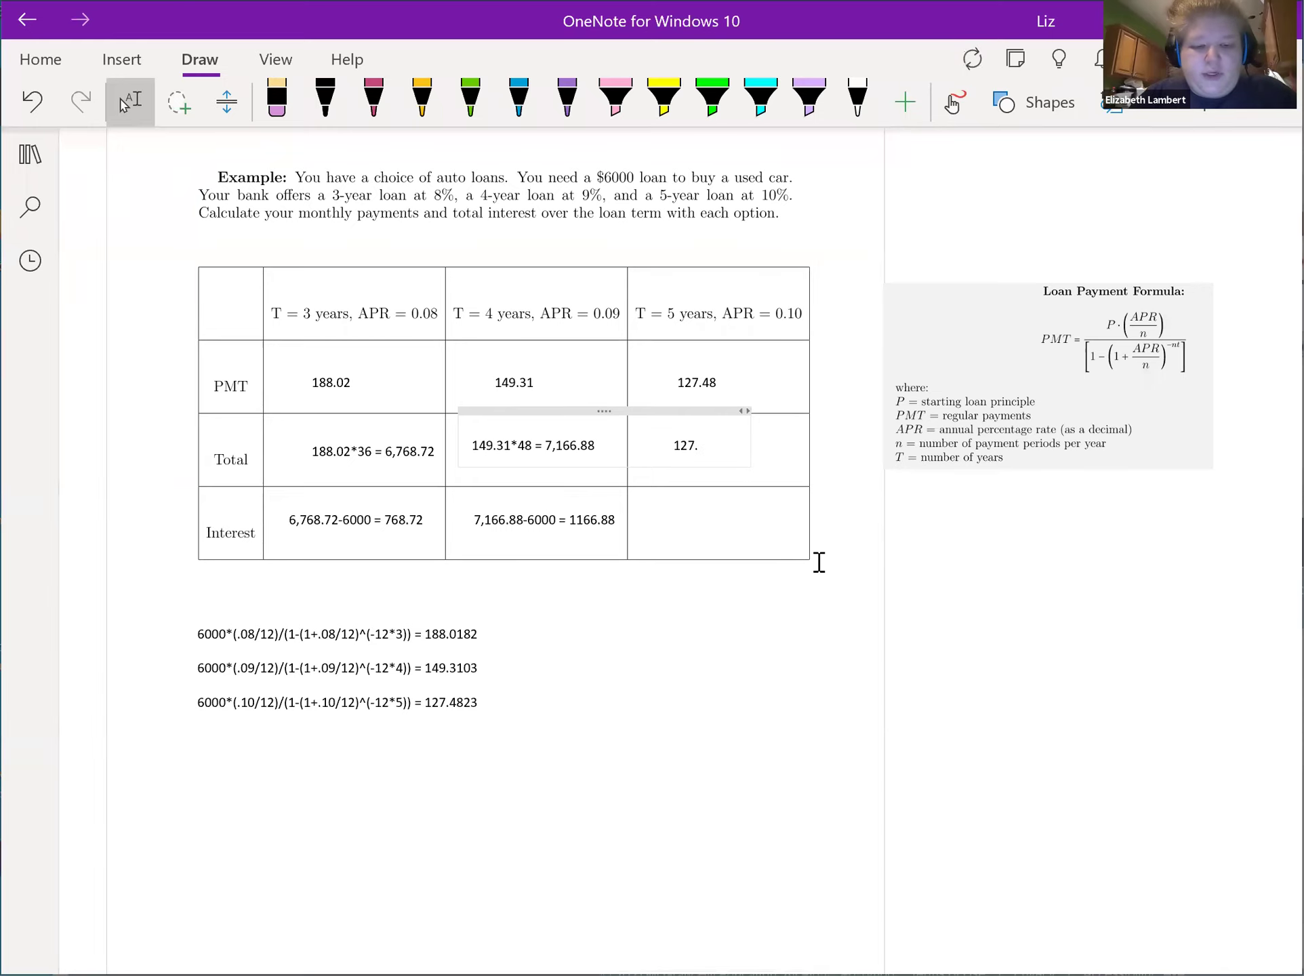
pyautogui.write('48')
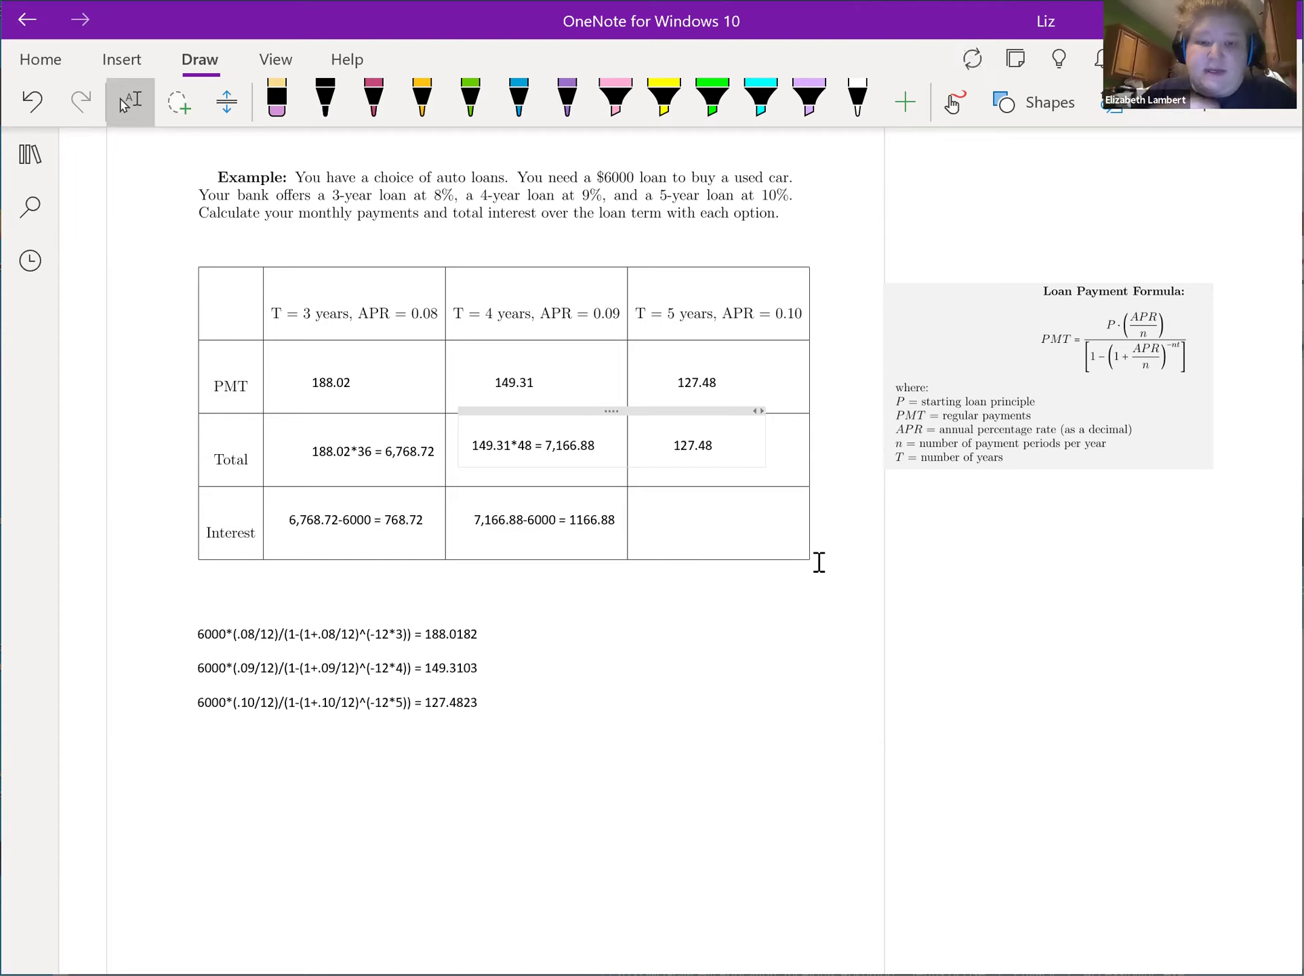
pyautogui.write('*6')
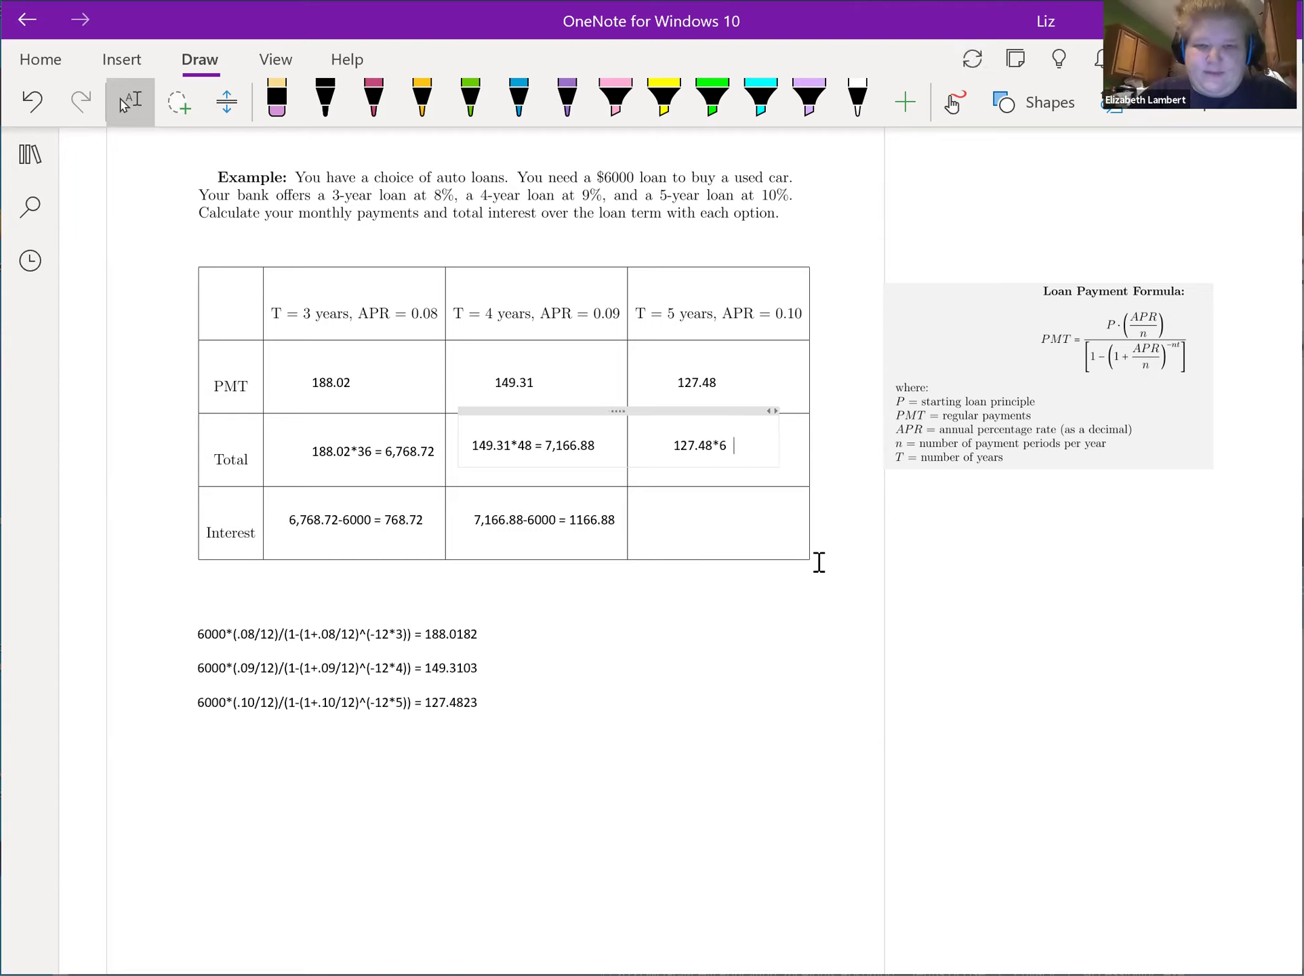
pyautogui.write('0 = 7,648.8')
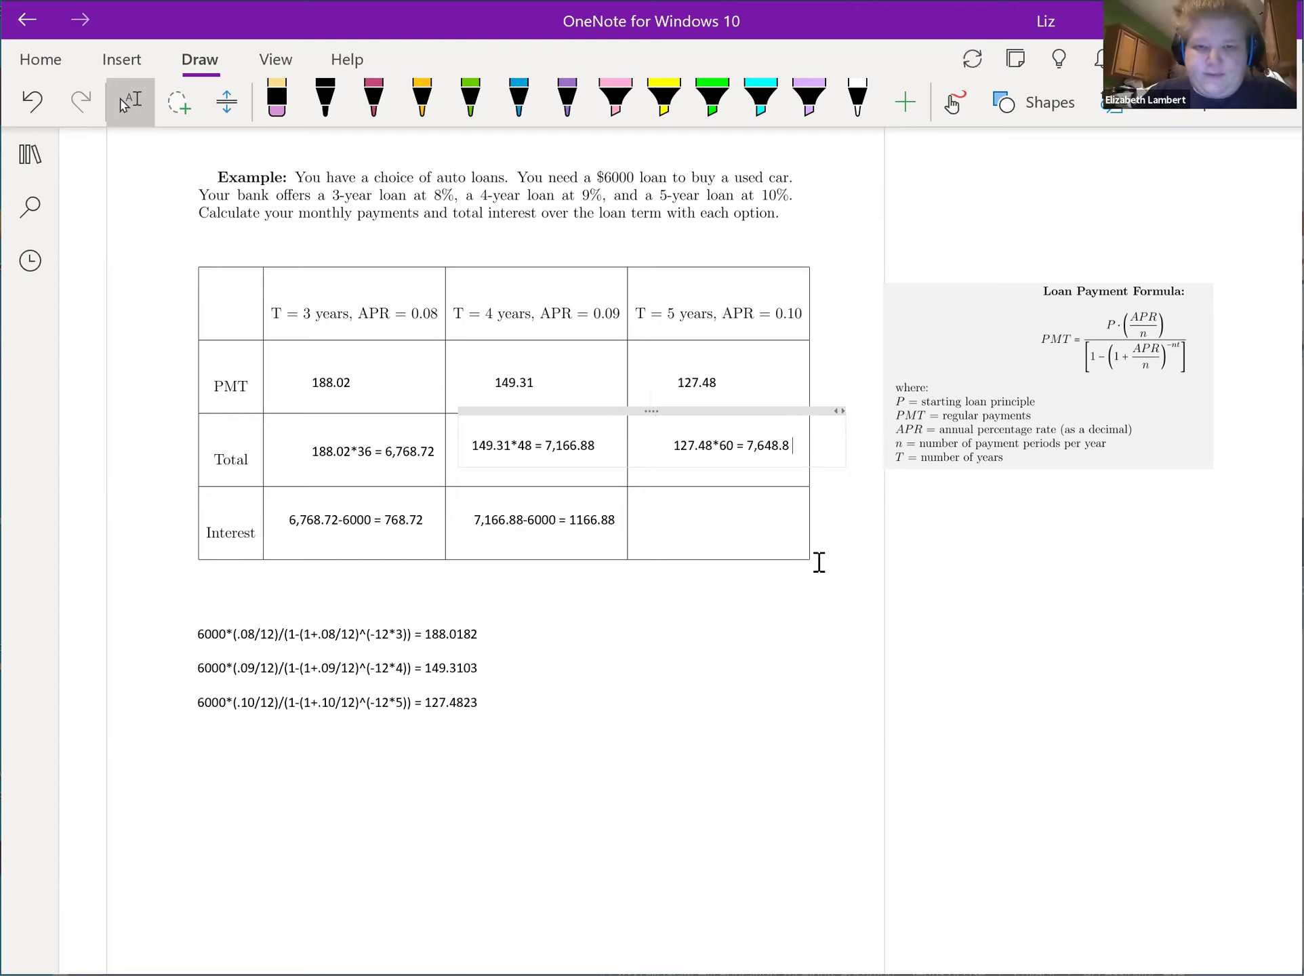
pyautogui.hotkey('shift', 'Left')
pyautogui.hotkey('shift', 'Left')
pyautogui.hotkey('shift', 'Left')
pyautogui.hotkey('shift', 'Left')
pyautogui.hotkey('shift', 'Left')
pyautogui.hotkey('shift', 'Left')
pyautogui.hotkey('shift', 'Left')
pyautogui.hotkey('ctrl', 'c')
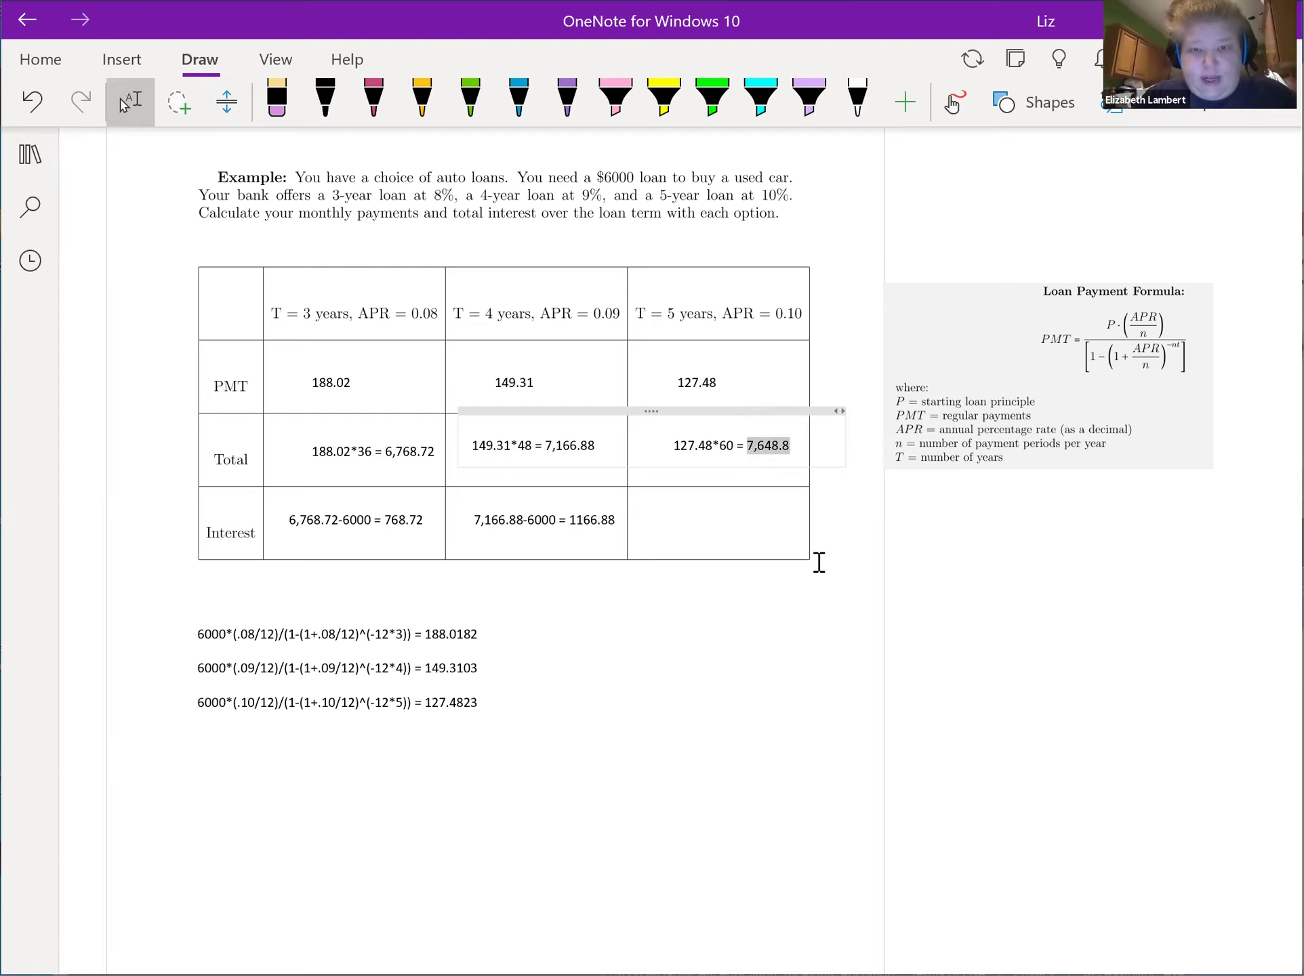
# Fill the 5-year Interest cell with 7,648.8-6000 = 1648.8.
pyautogui.click(640, 523)
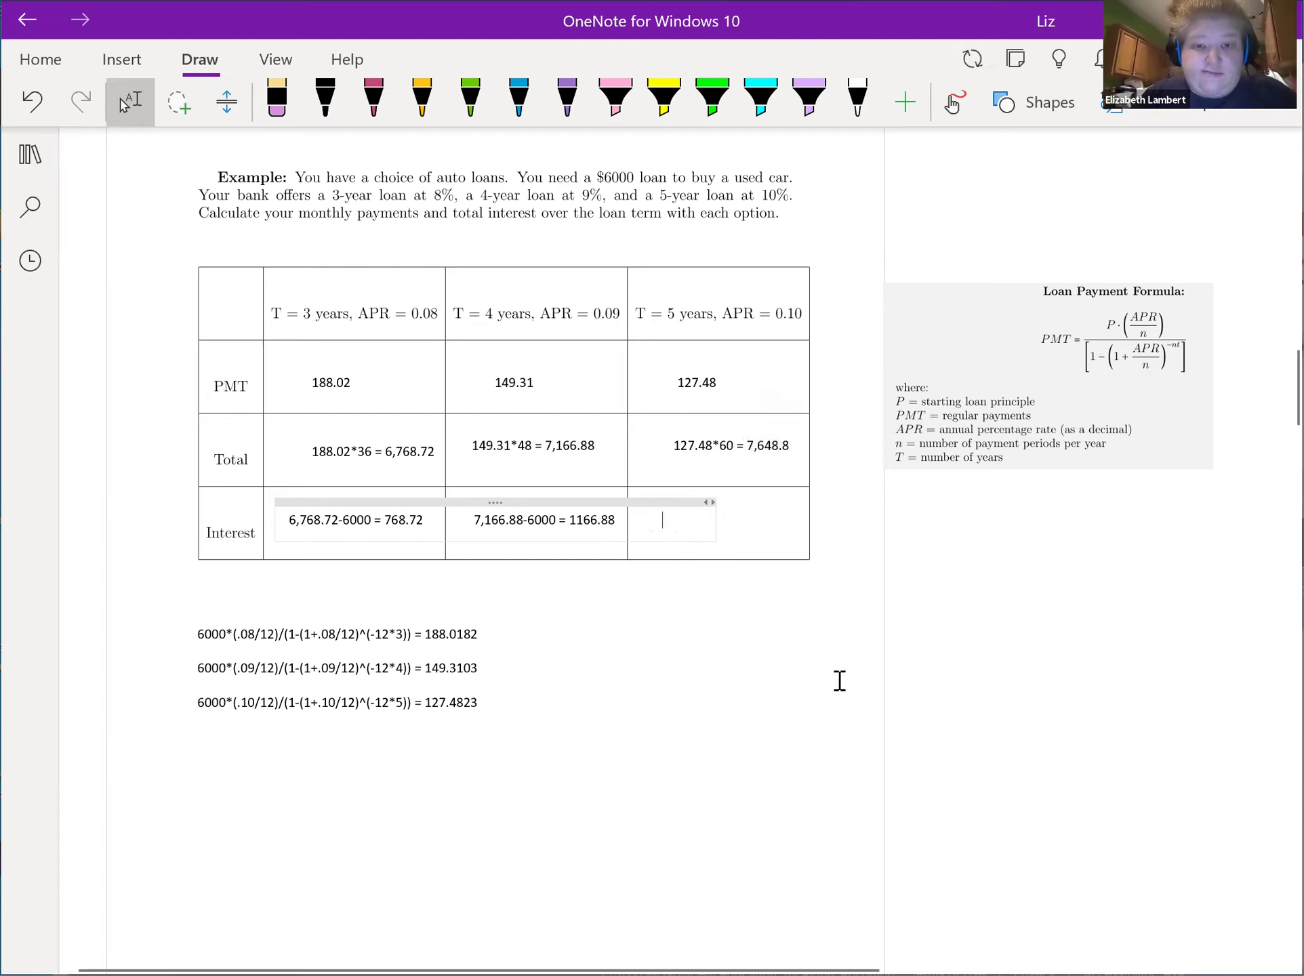
pyautogui.hotkey('ctrl', 'v')
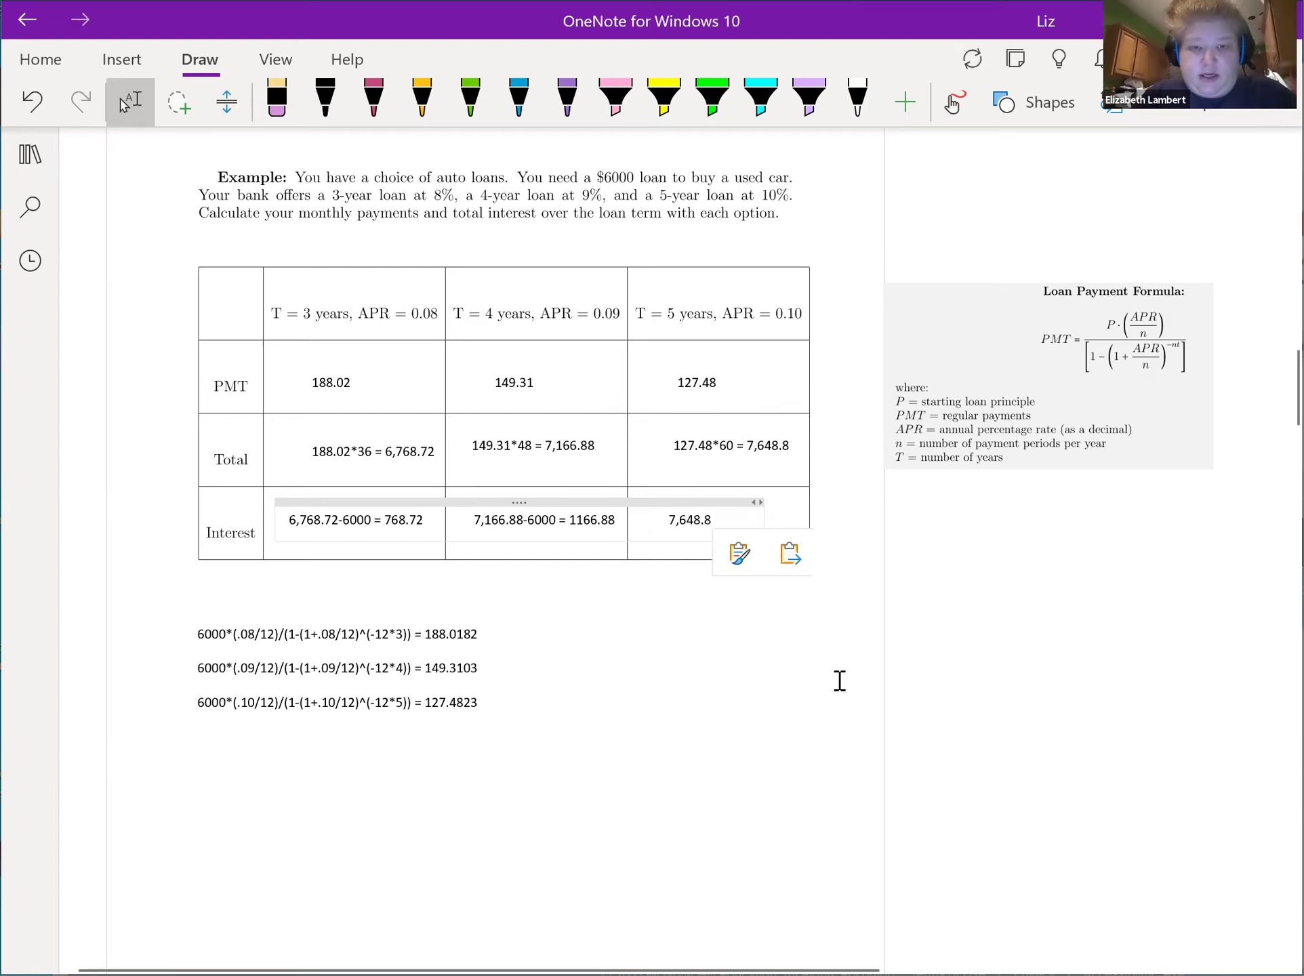
pyautogui.write('-6000 = 1648.8')
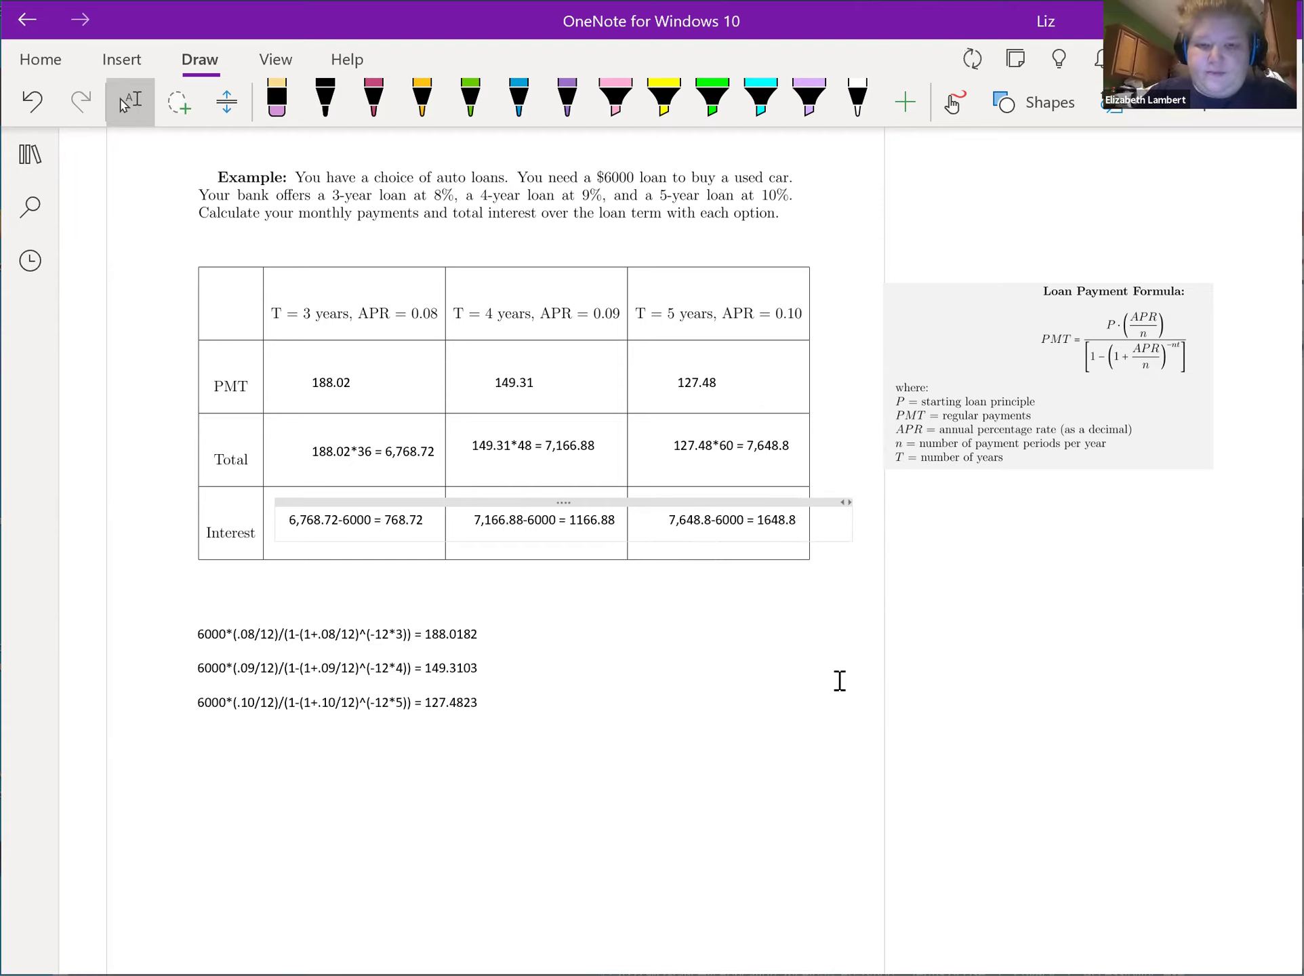
pyautogui.click(733, 589)
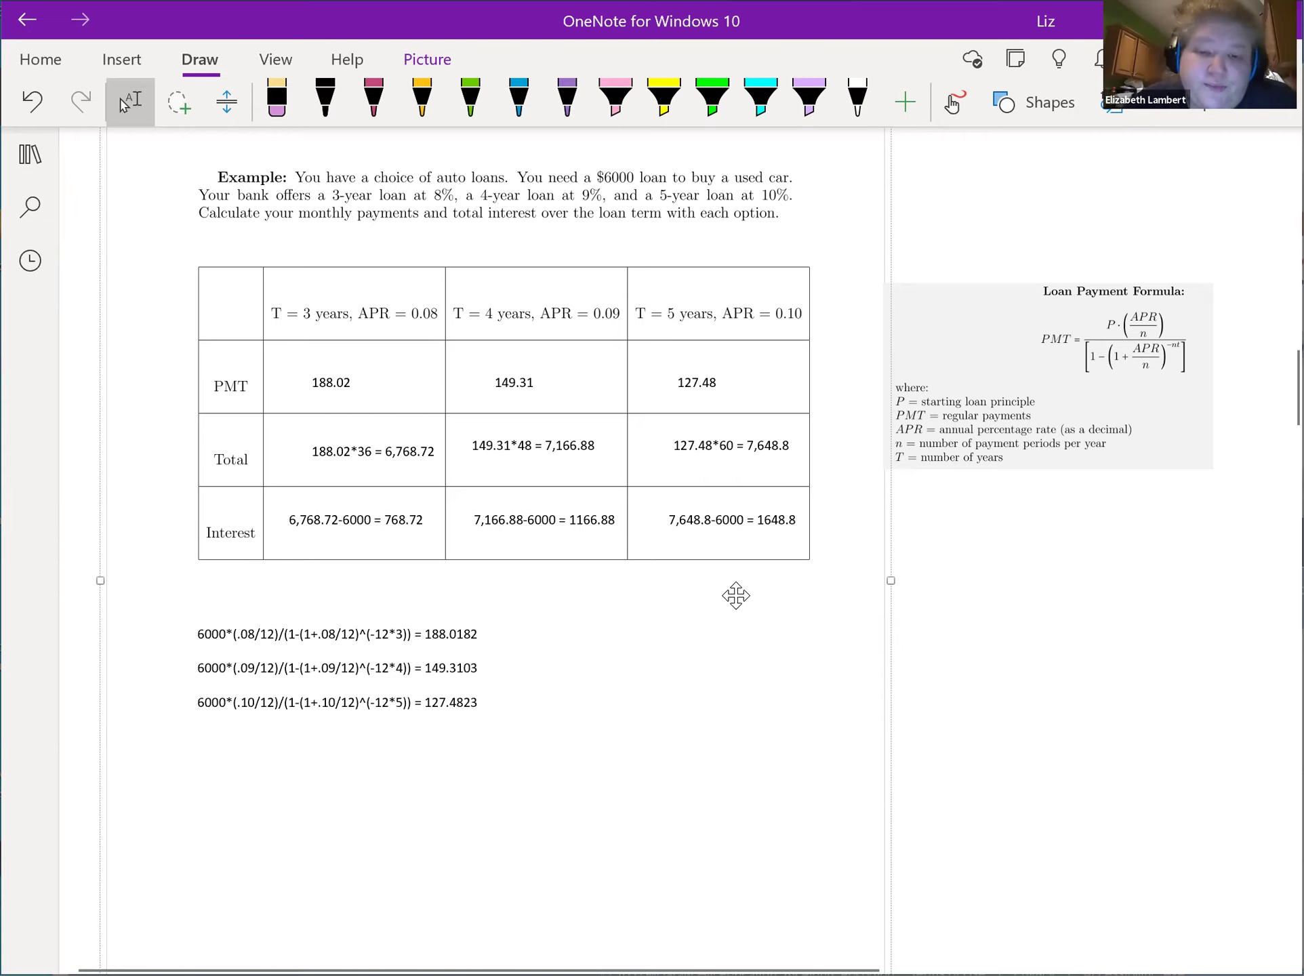
pyautogui.click(693, 596)
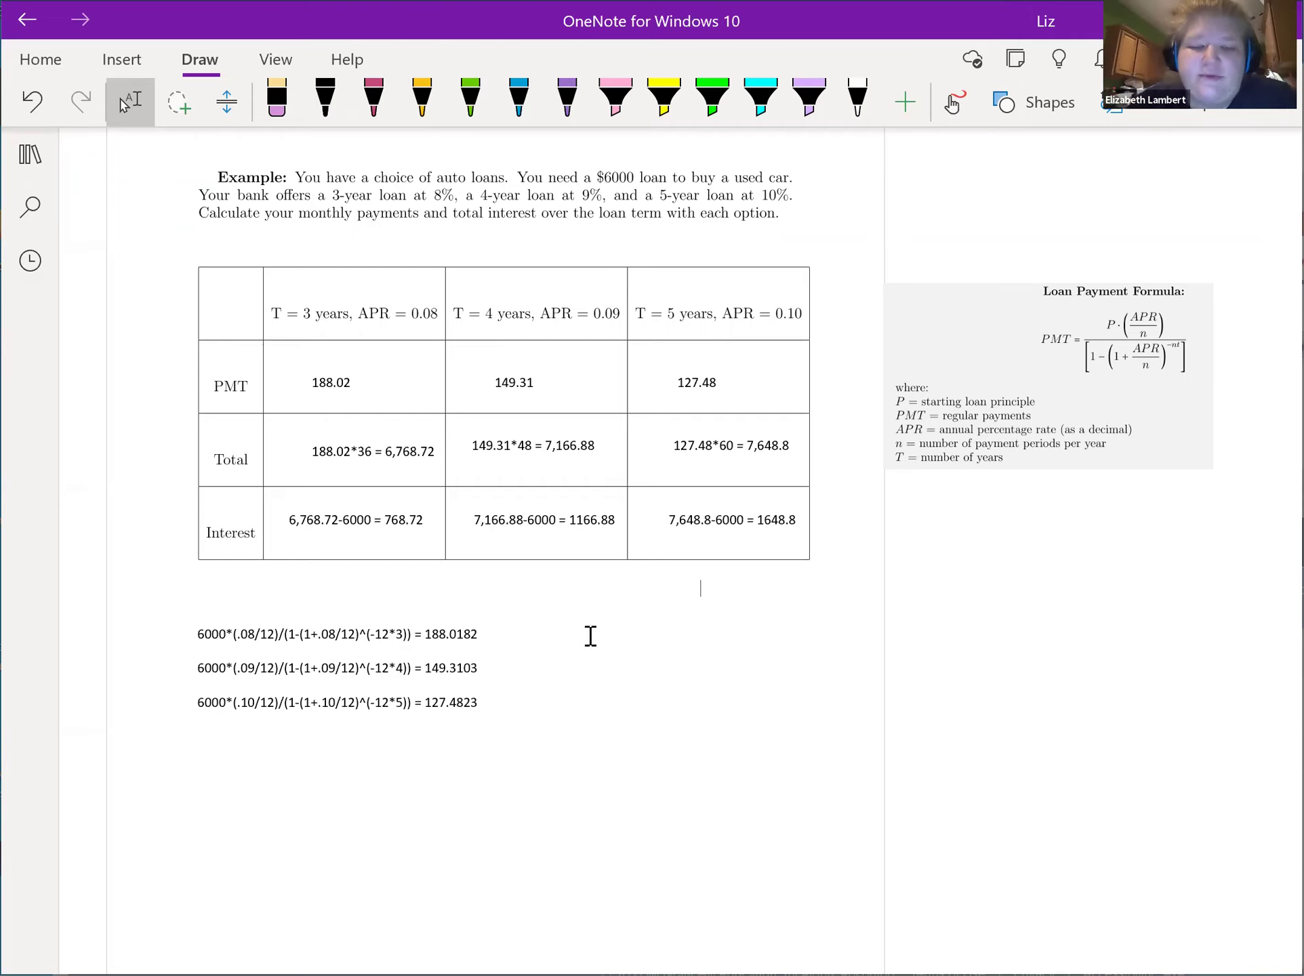
pyautogui.scroll(-3, 590, 635)
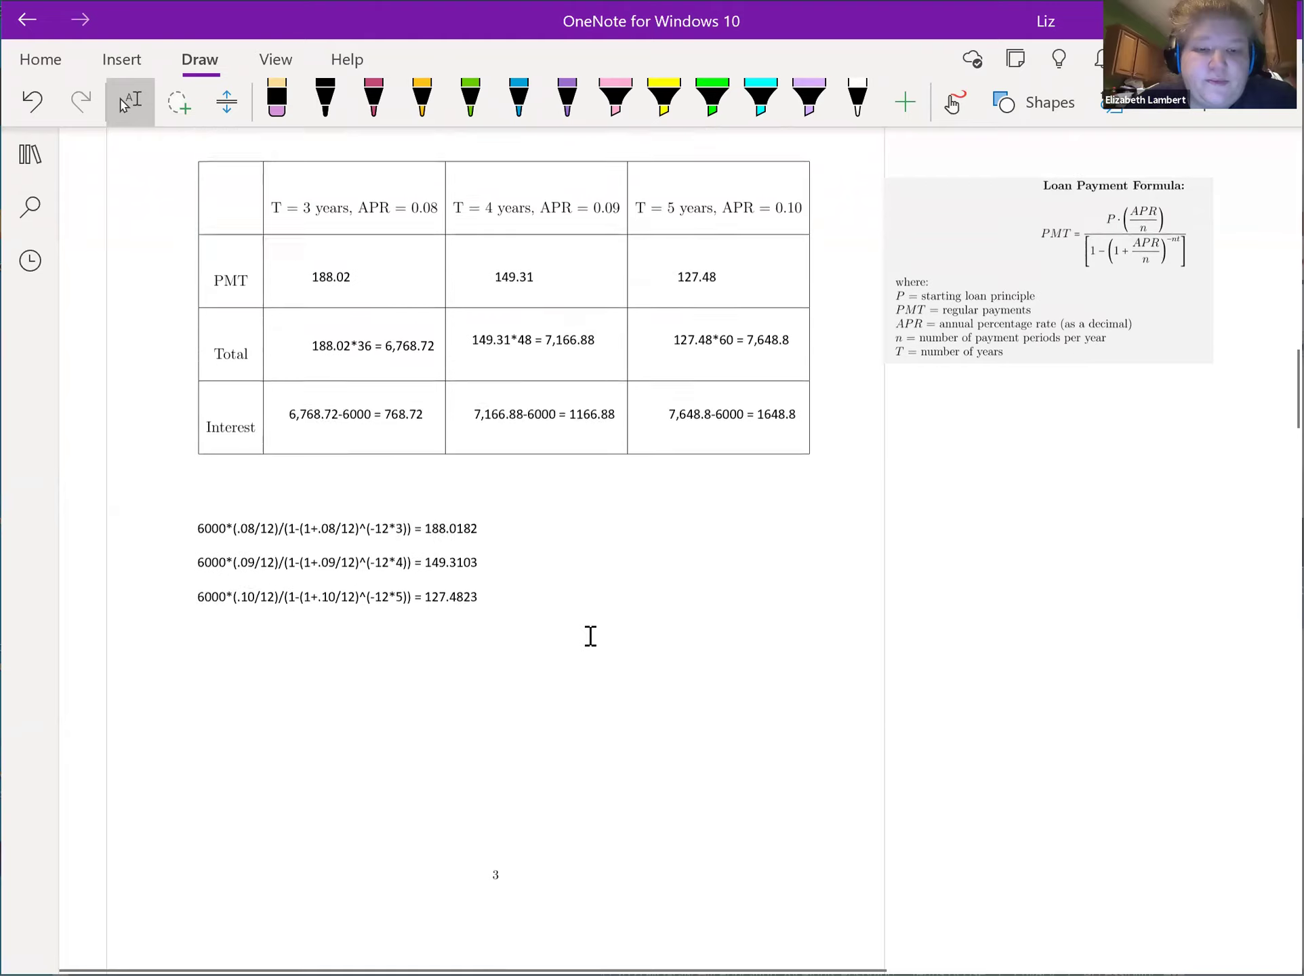
pyautogui.scroll(-6, 590, 636)
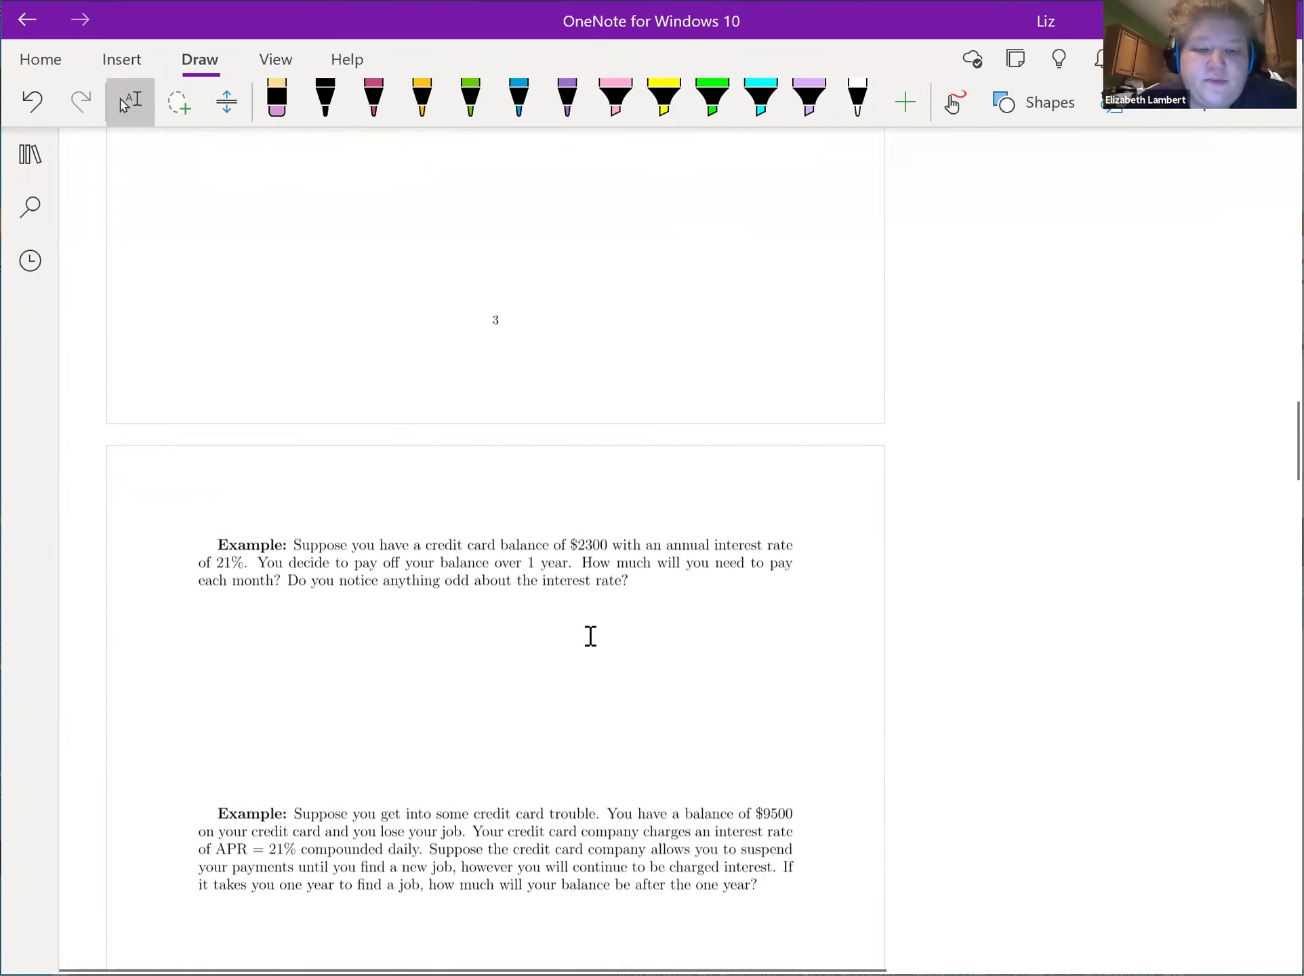
pyautogui.scroll(7, 590, 635)
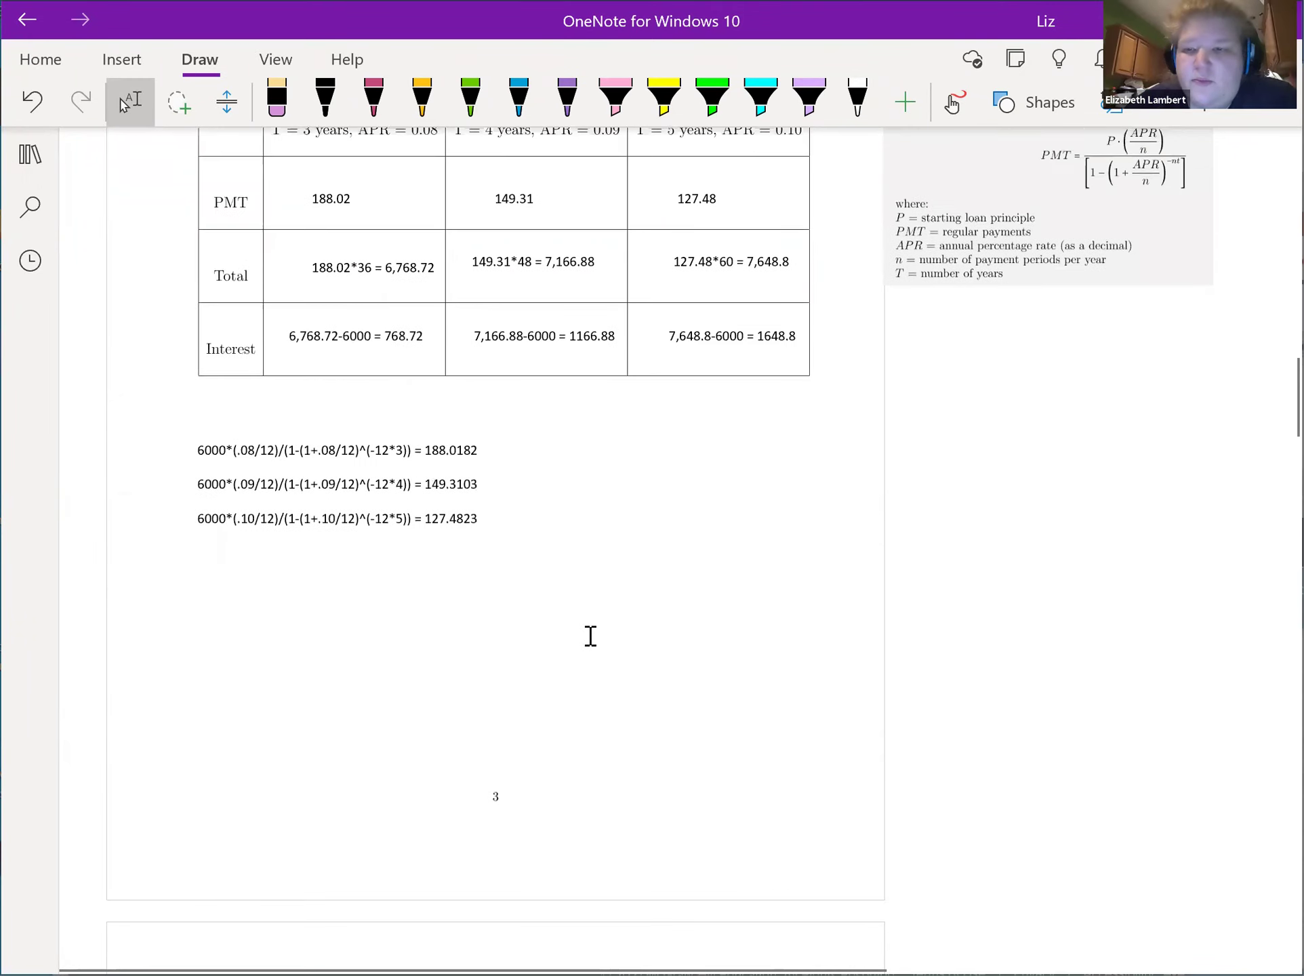